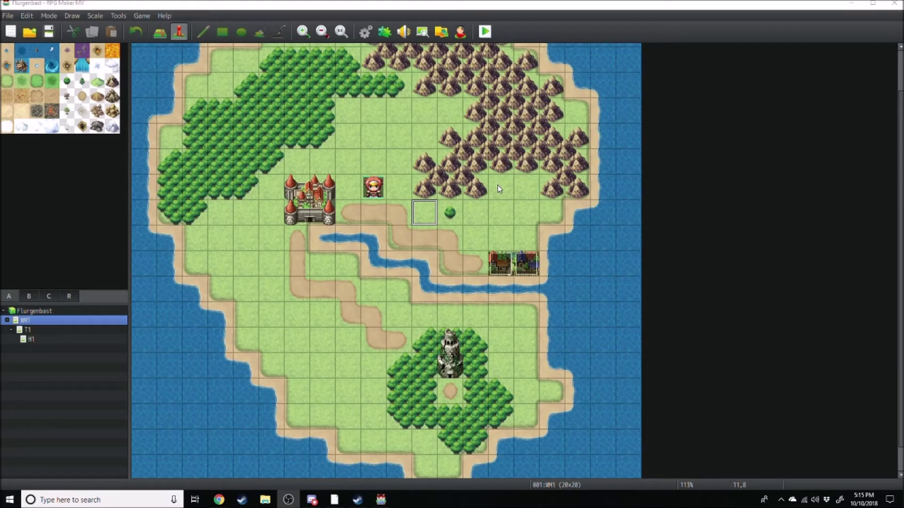
Open the Database and browse the Classes, Items, Weapons, Enemies, Common Events and Types pages
left_click(384, 32)
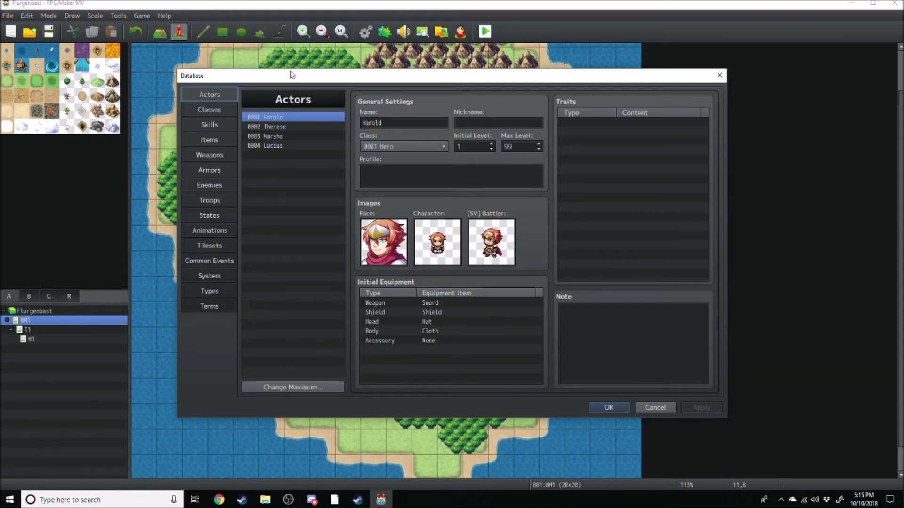
left_click(213, 109)
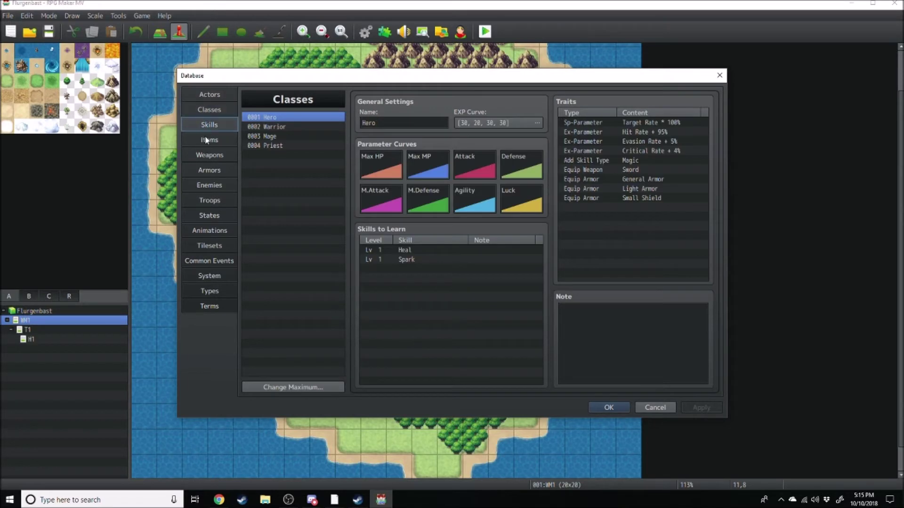
left_click(206, 139)
left_click(209, 157)
left_click(209, 185)
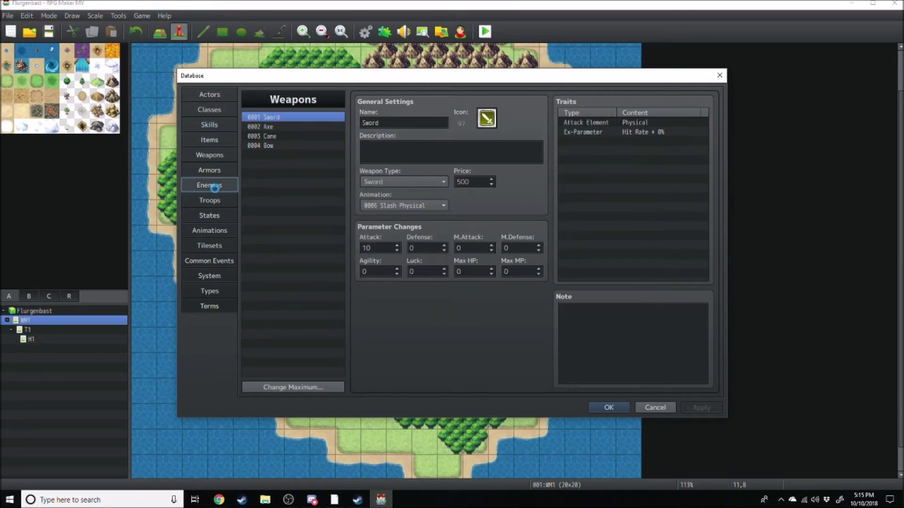
left_click(209, 260)
left_click(209, 290)
left_click(209, 140)
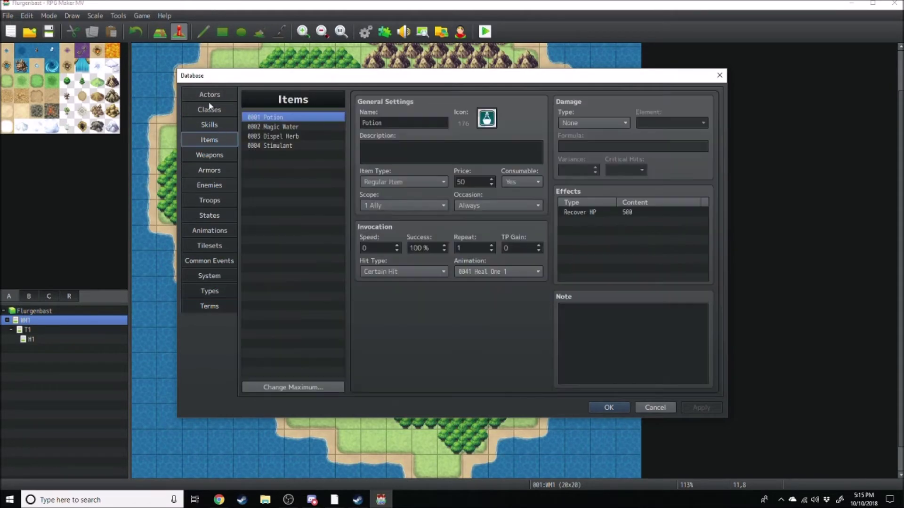
left_click(212, 109)
left_click(215, 95)
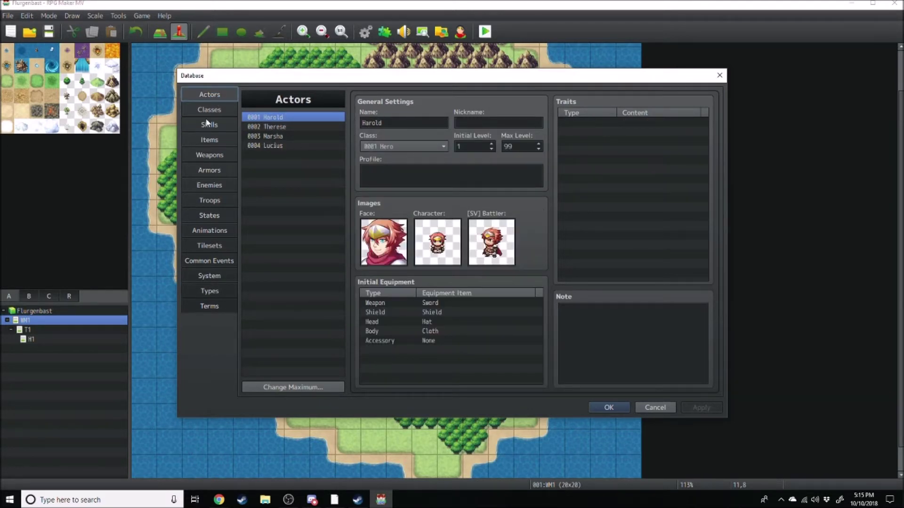
Browse the Armors, Weapons, Items, Classes and Skills pages, ending back on Actors
left_click(212, 171)
left_click(216, 155)
left_click(222, 139)
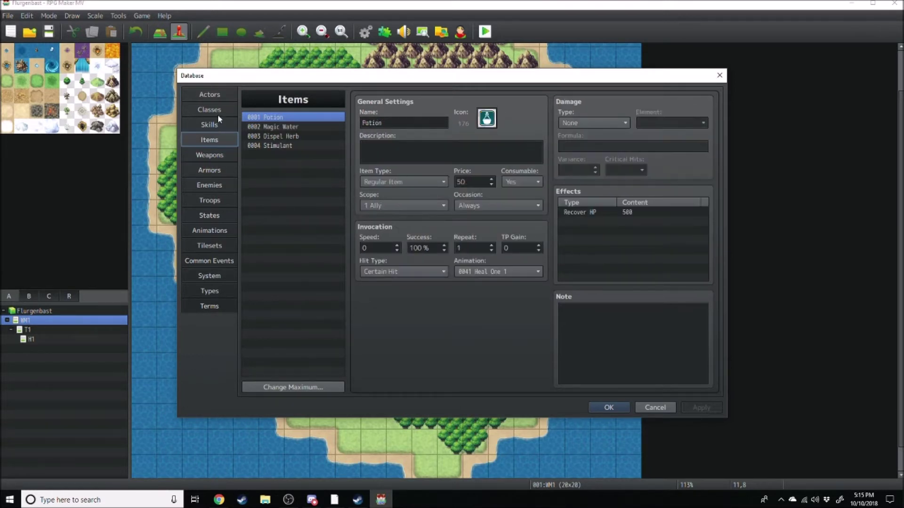
left_click(226, 108)
left_click(218, 94)
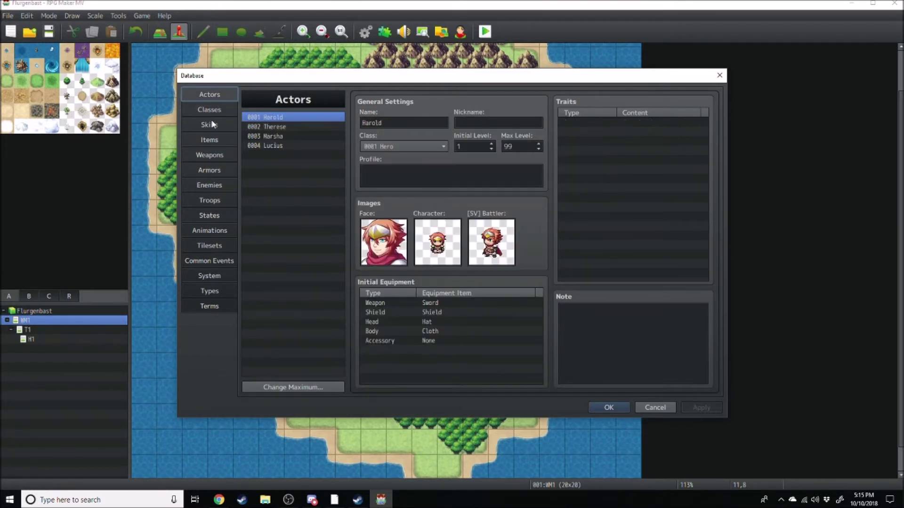
left_click(212, 125)
left_click(207, 153)
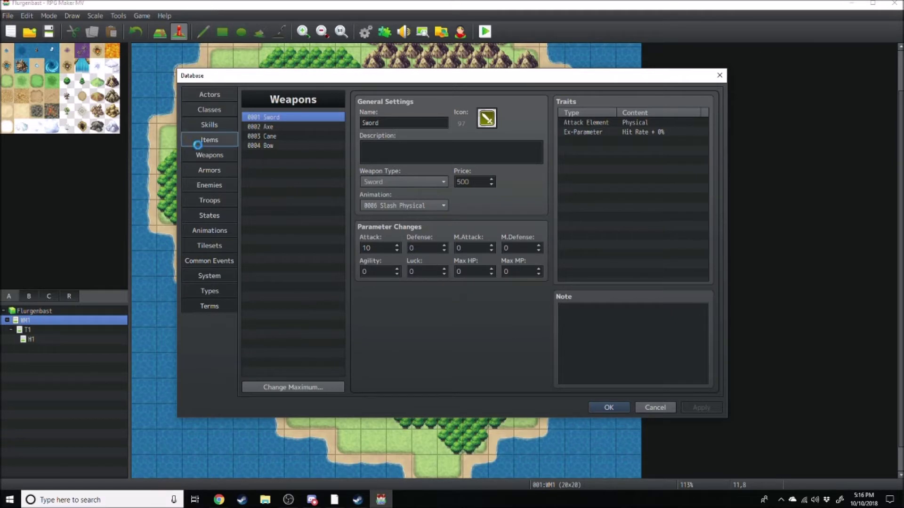
left_click(209, 140)
left_click(209, 156)
left_click(214, 170)
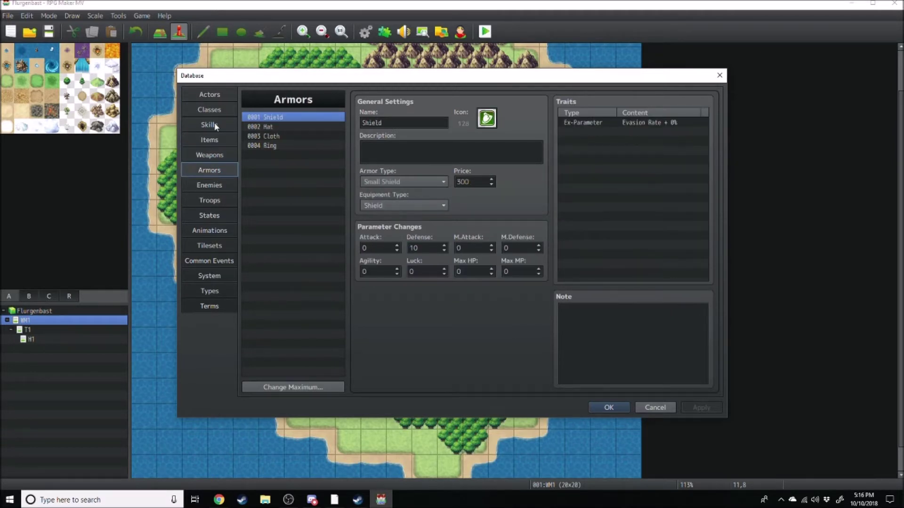
left_click(228, 95)
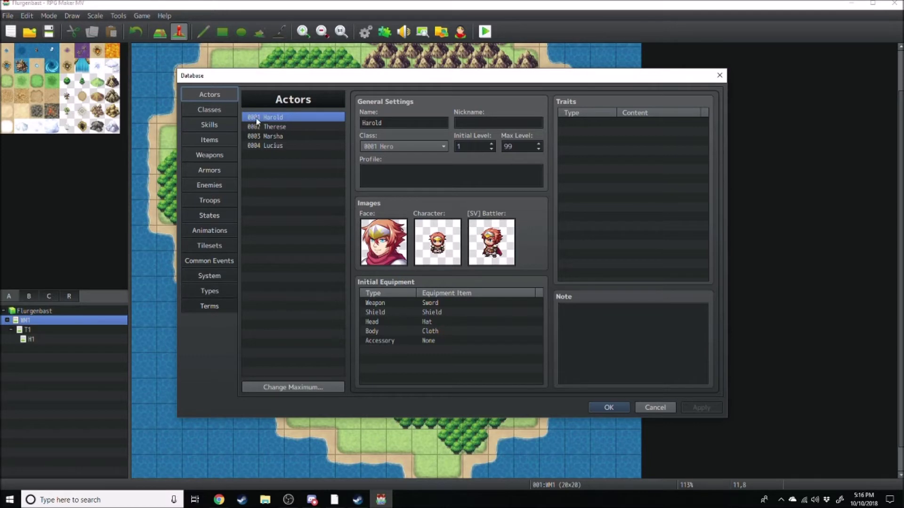
Raise the maximum number of actors to 5
left_click(283, 387)
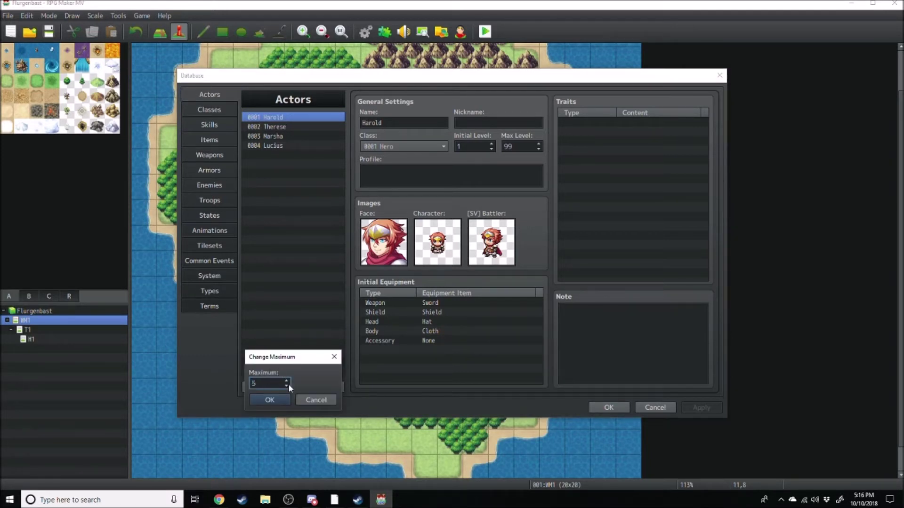
left_click(276, 401)
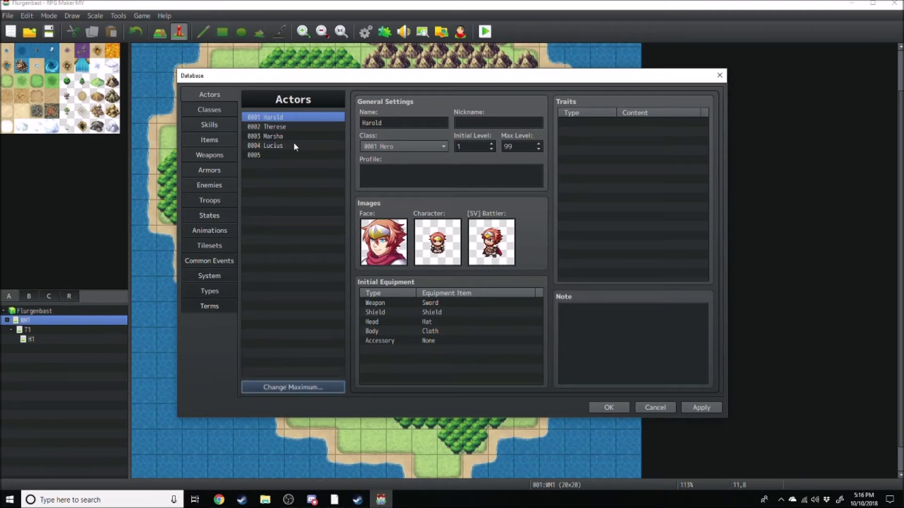
mouse_move(282, 126)
left_mouse_down()
mouse_move(282, 145)
mouse_move(278, 126)
left_mouse_up()
left_click(278, 118)
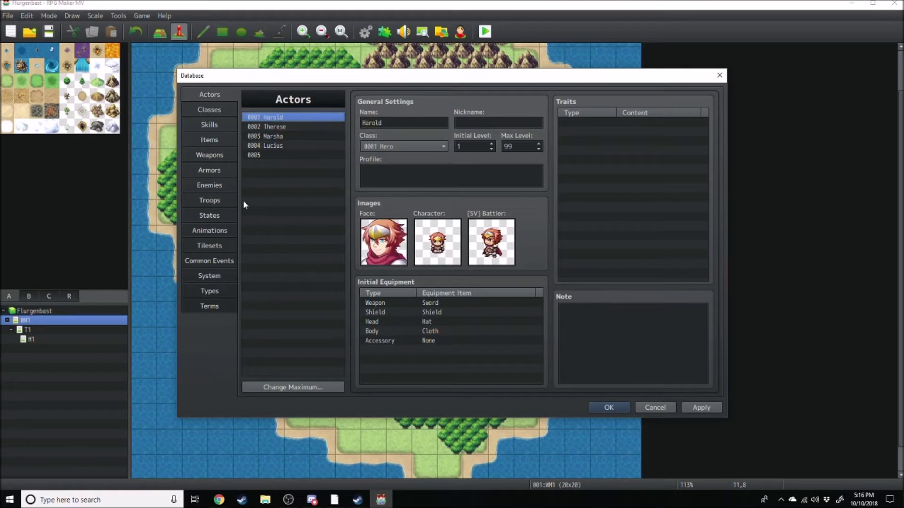
On the System page, put actor 0005 into the starting party
left_click(216, 278)
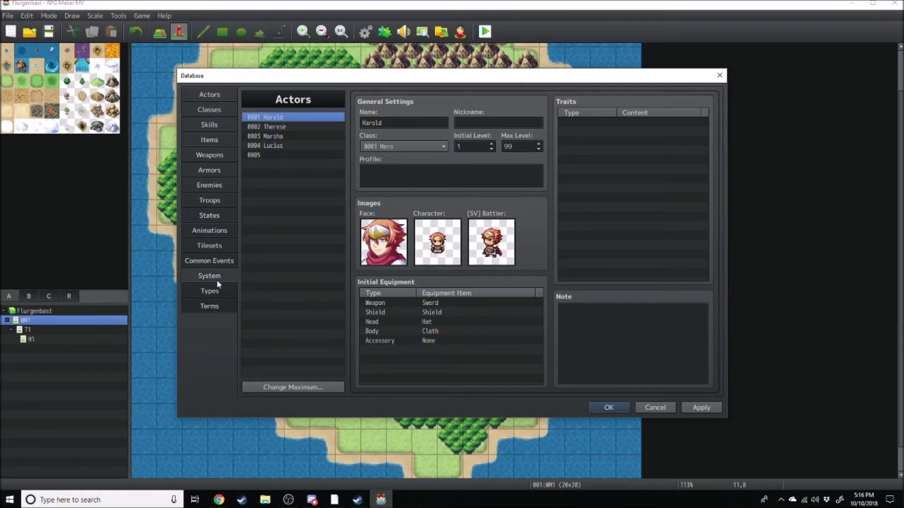
left_click(280, 126)
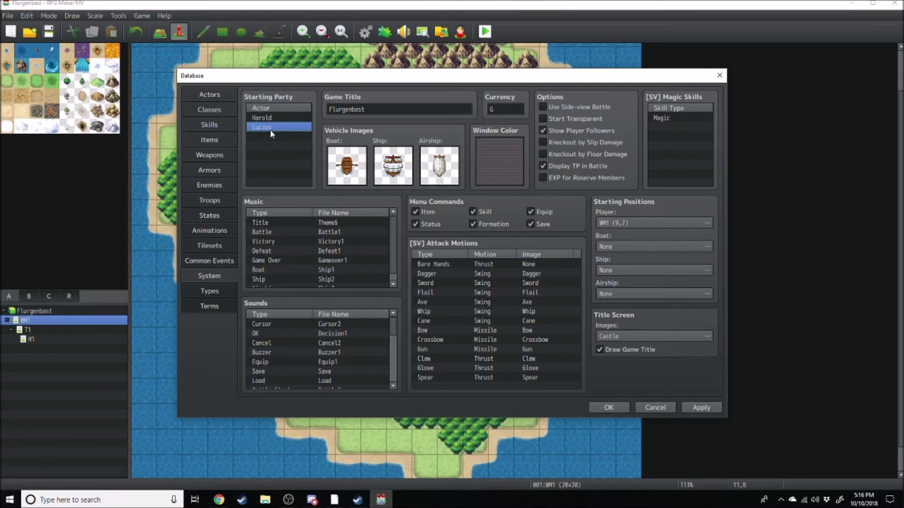
double_click(272, 124)
left_click(273, 136)
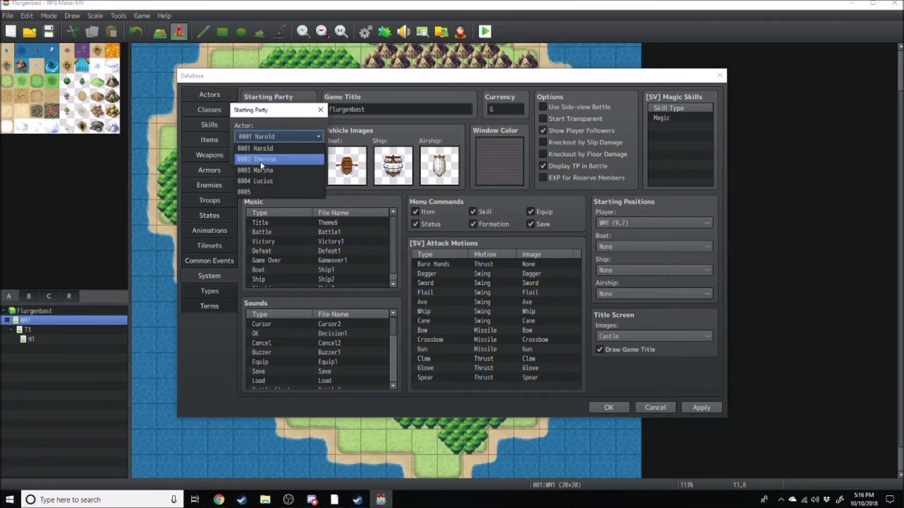
left_click(246, 192)
left_click(251, 152)
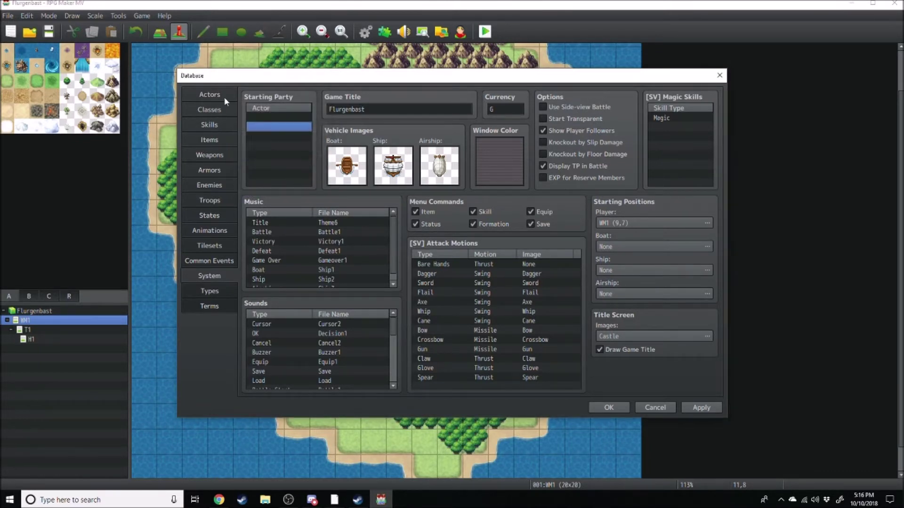
Select the new blank actor 0005 on the Actors page to edit its name
left_click(224, 97)
left_click(282, 155)
left_click(401, 122)
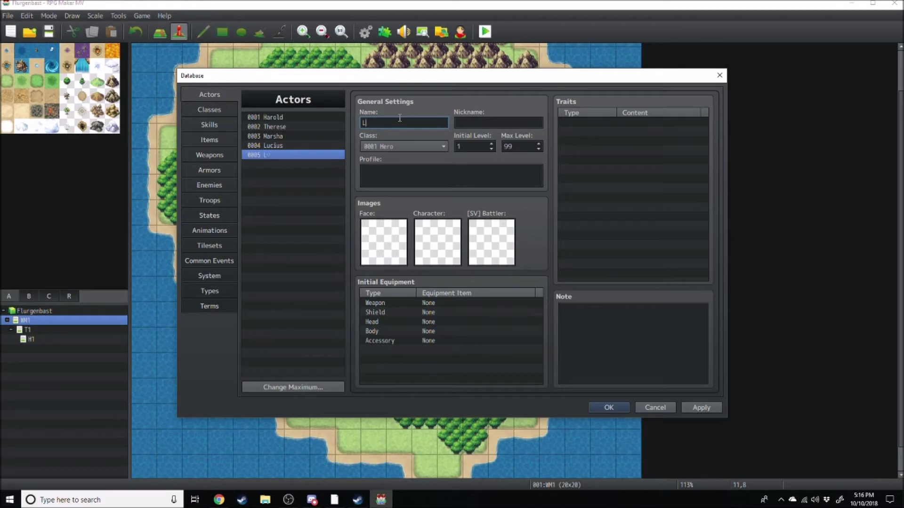
Name actor 0005 'Levi', correcting the mistyped 'Level'
type("Leveluh")
left_click_drag(396, 122, 338, 122)
type("Levi")
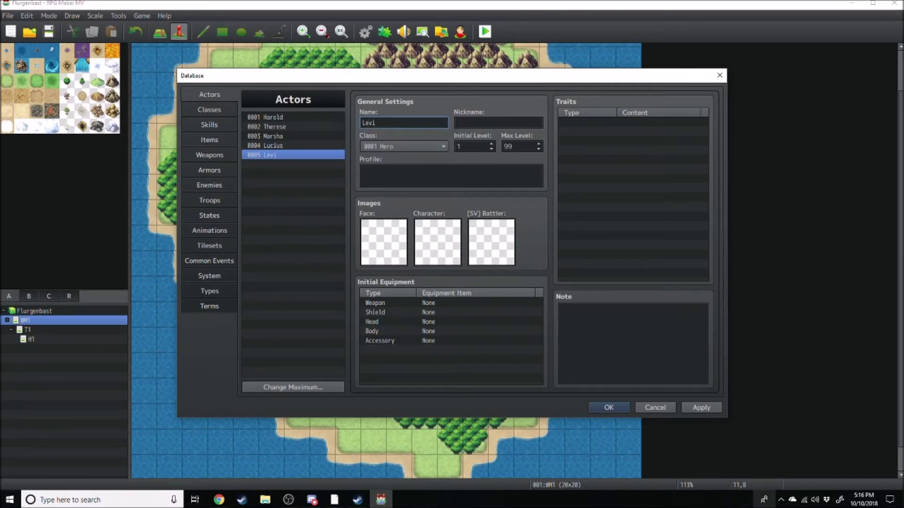
Preview the Actor2, Evil, People1, People2 and Monster face sets without choosing one, then save the Database
double_click(390, 243)
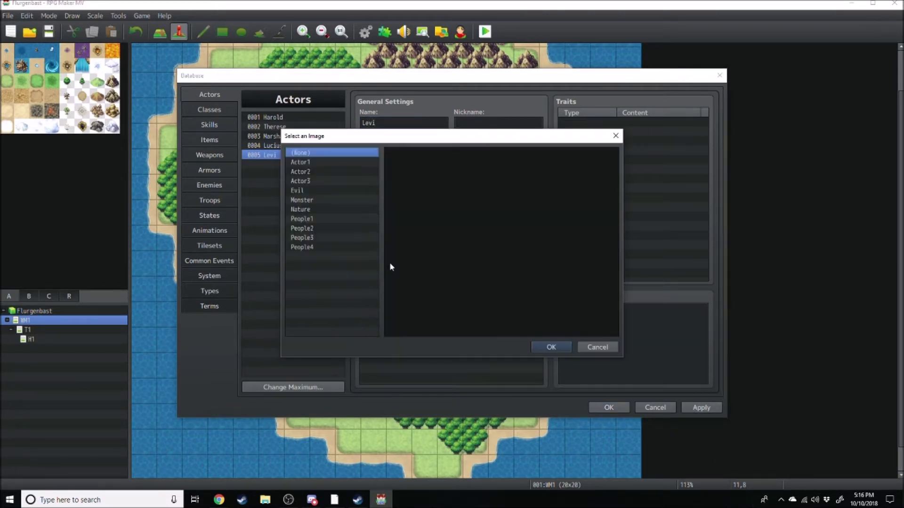
left_click(329, 171)
left_click(312, 192)
left_click(320, 228)
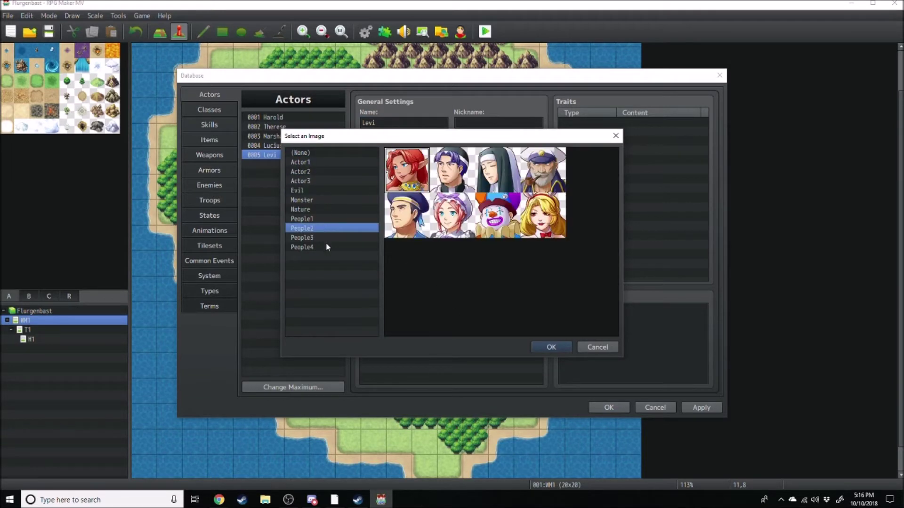
left_click(311, 219)
left_click(323, 171)
left_click(313, 200)
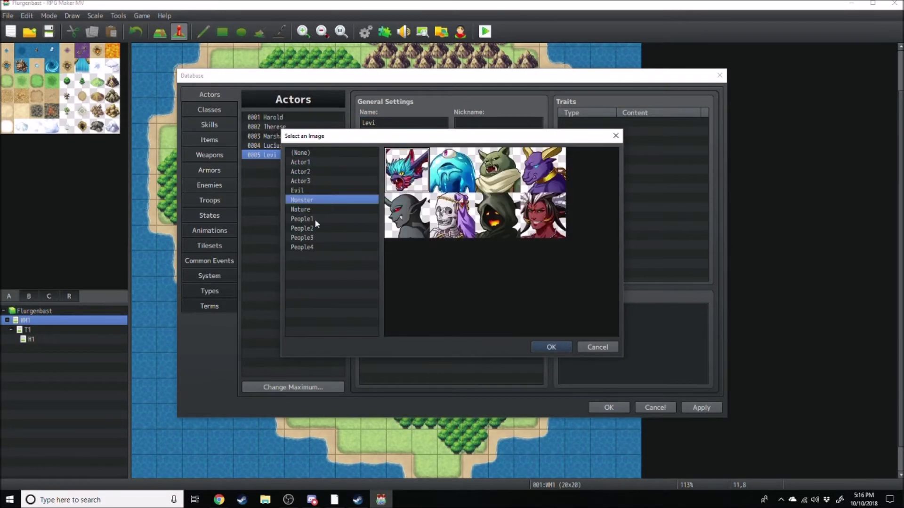
left_click(320, 228)
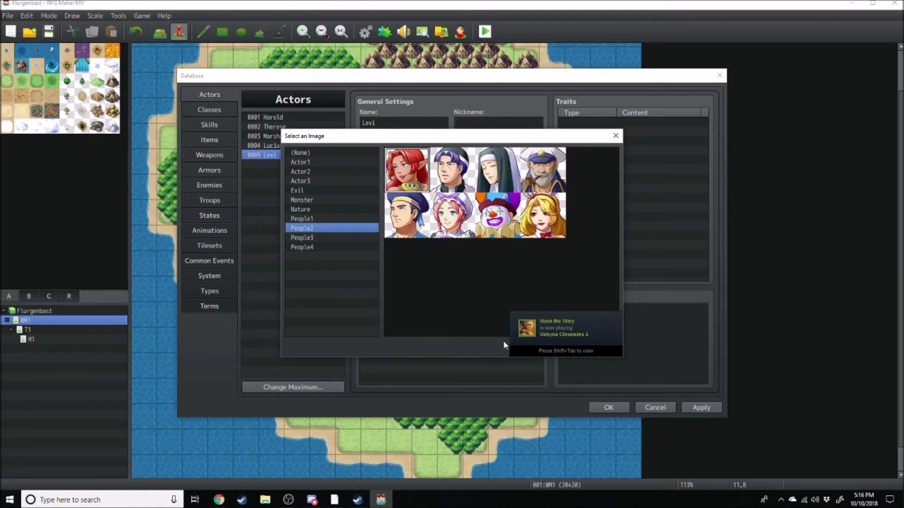
left_click(615, 136)
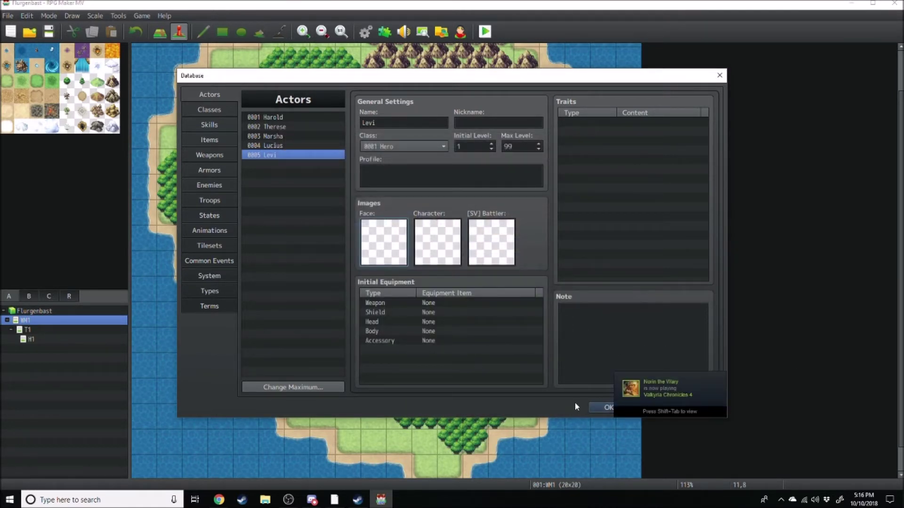
left_click(606, 407)
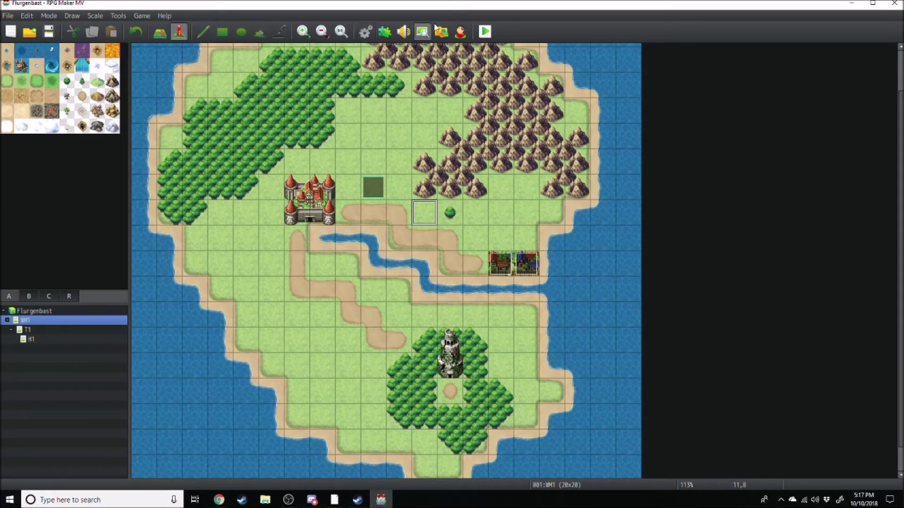
In the Character Generator, try several front hairstyles and settle on one
left_click(463, 32)
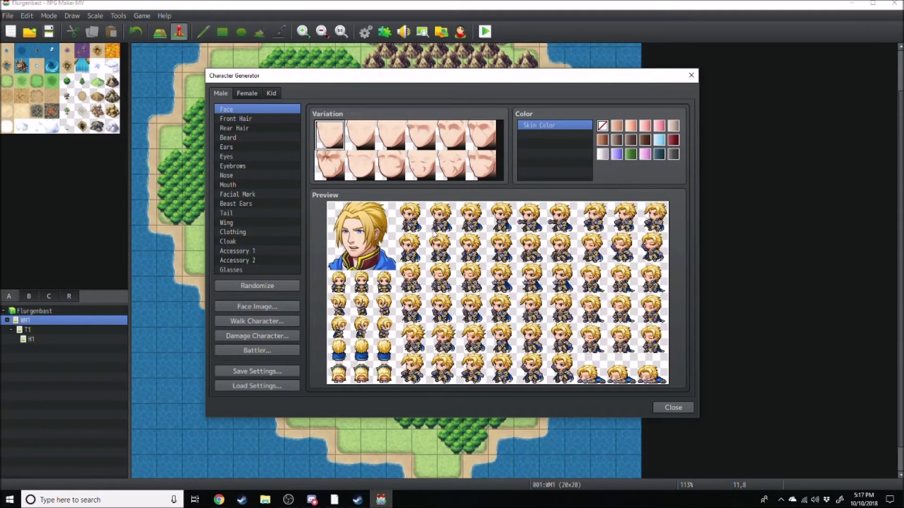
left_click(239, 118)
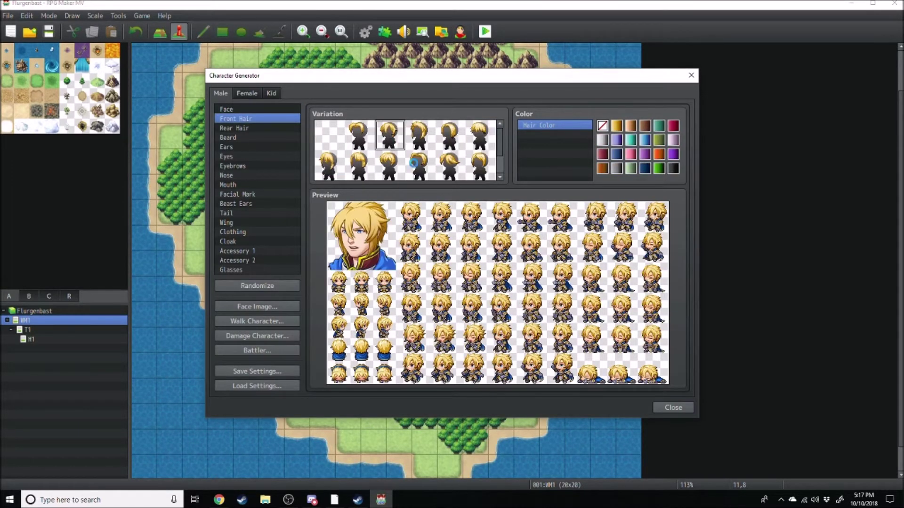
left_click(449, 165)
left_click(449, 137)
left_click(358, 164)
left_click(328, 165)
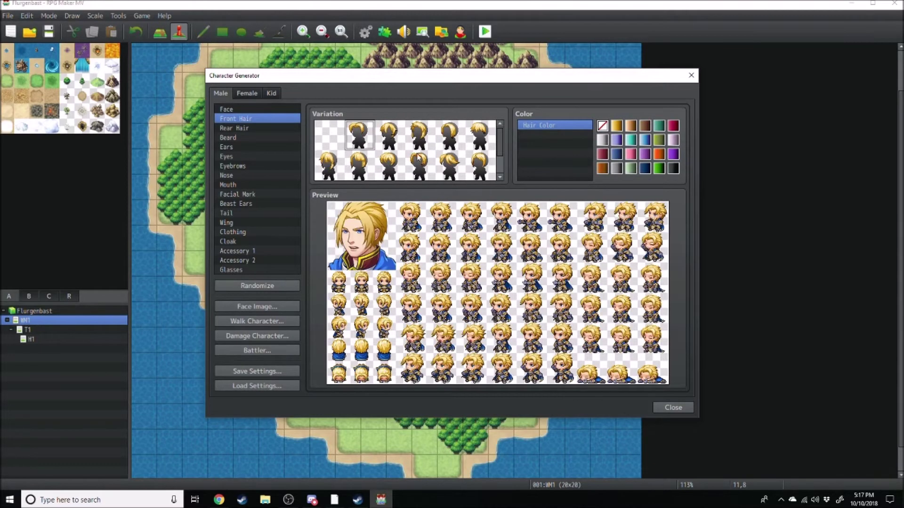
left_click(419, 165)
left_click(450, 165)
left_click(389, 165)
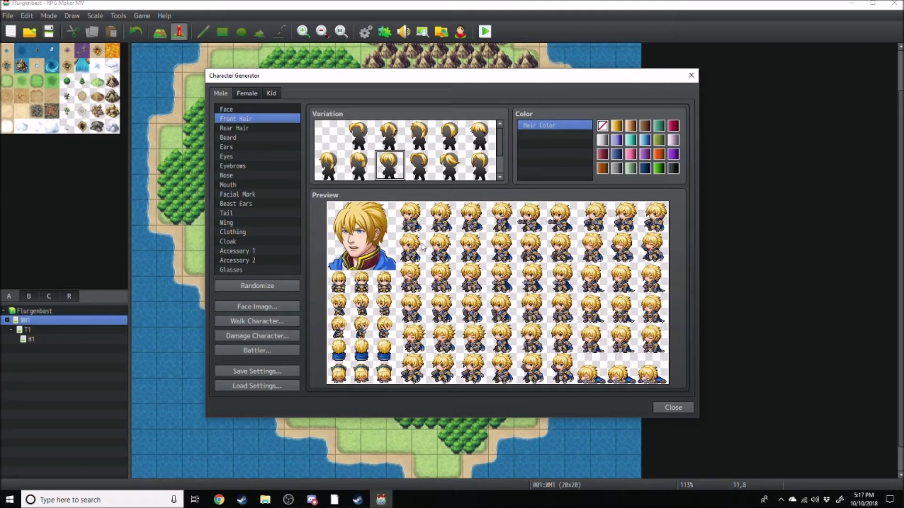
Try beast ears on the character, then remove them
left_click(237, 109)
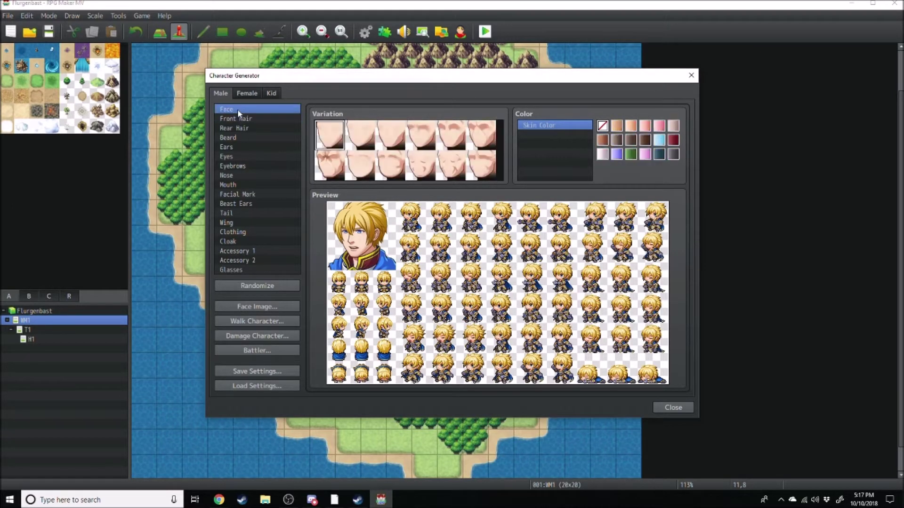
left_click(250, 203)
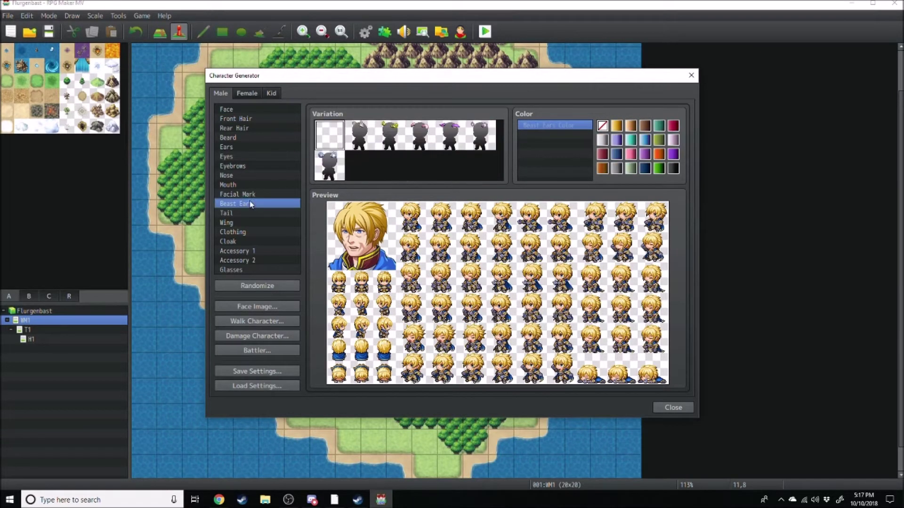
left_click(391, 137)
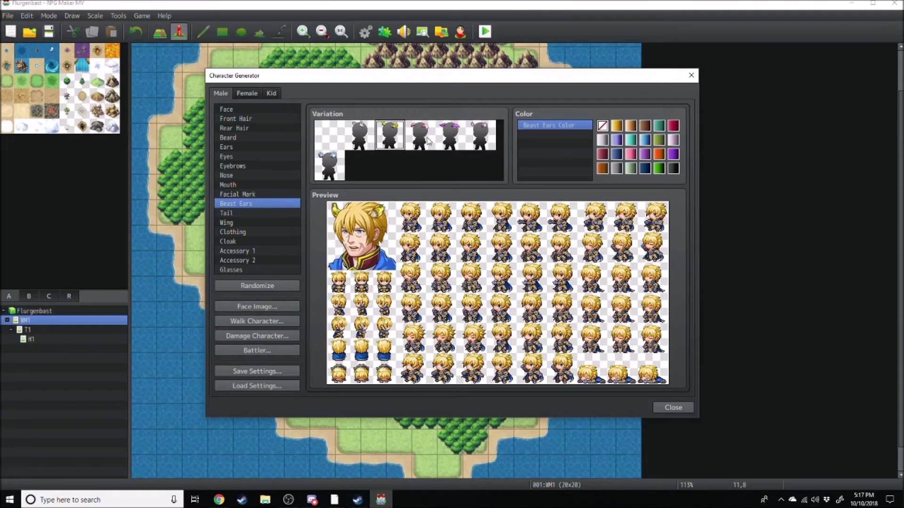
left_click(330, 136)
Try blue, olive and red outfits, then set the clothing to none
left_click(233, 232)
left_click(360, 136)
left_click(450, 142)
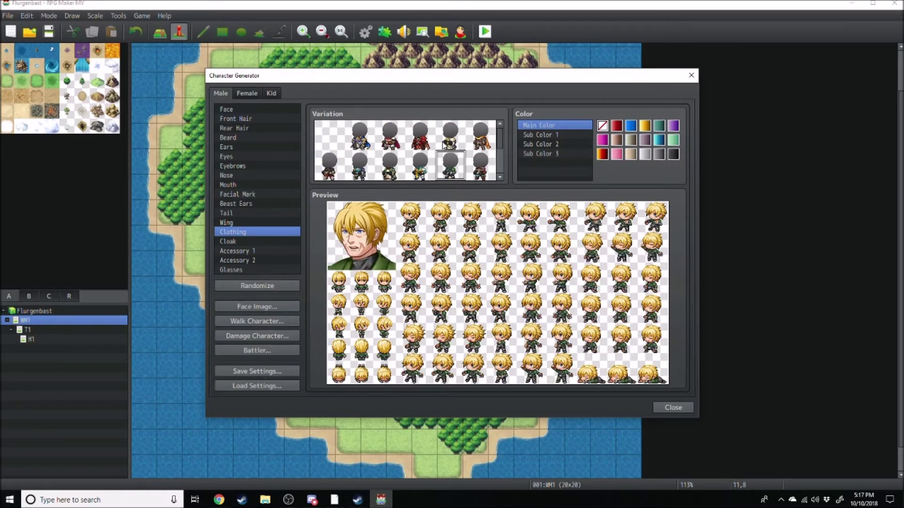
left_click(420, 135)
left_click(329, 135)
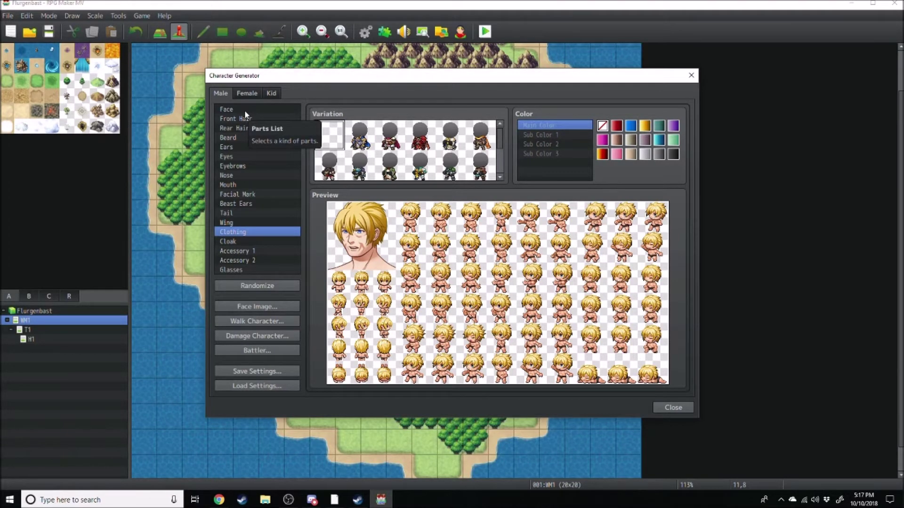
Give the character spiky front hair and the fifth rear hairstyle
left_click(244, 109)
left_click(240, 119)
left_click(388, 165)
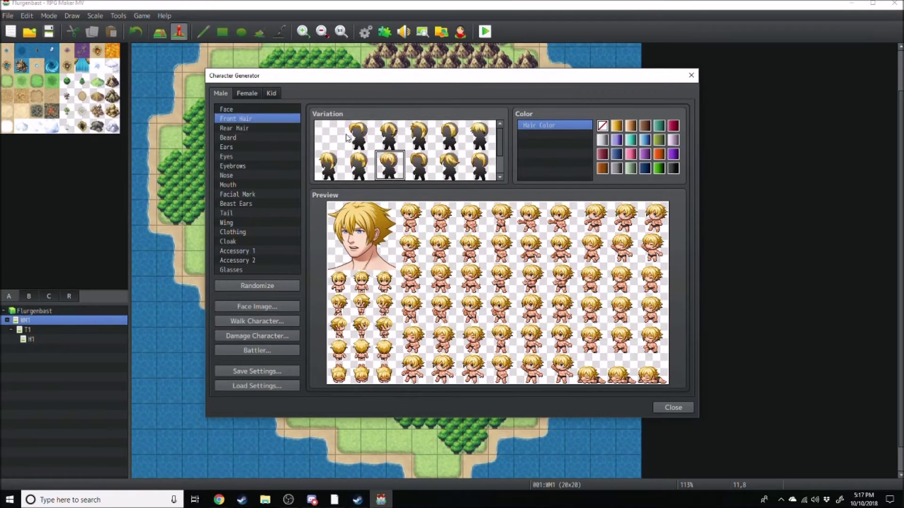
left_click(329, 136)
left_click(234, 128)
left_click(480, 135)
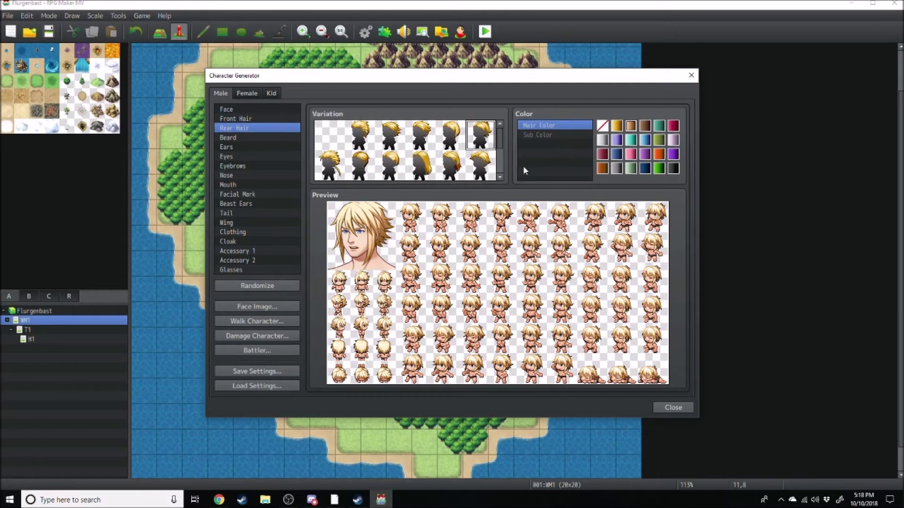
Give the character green eyes, reviewing the beard, eyebrow, nose, mouth and facial mark options
left_click(229, 138)
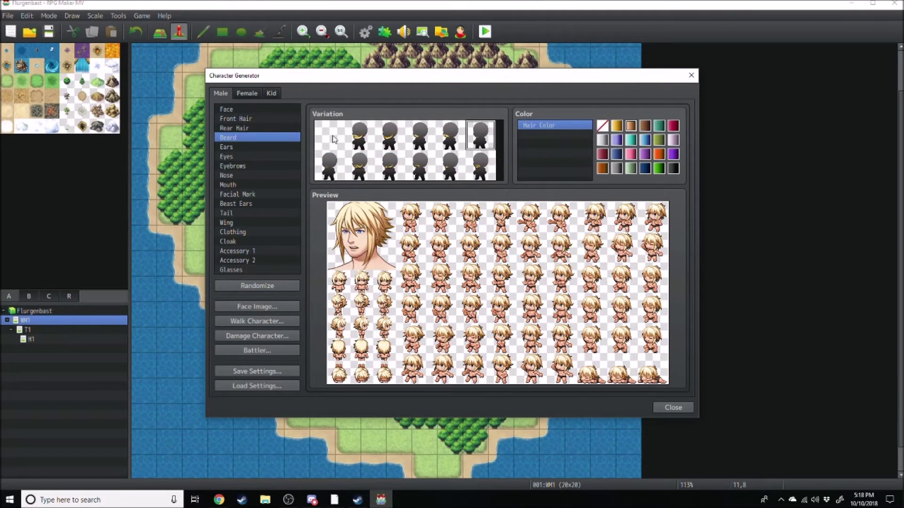
left_click(227, 156)
left_click(360, 135)
left_click(231, 166)
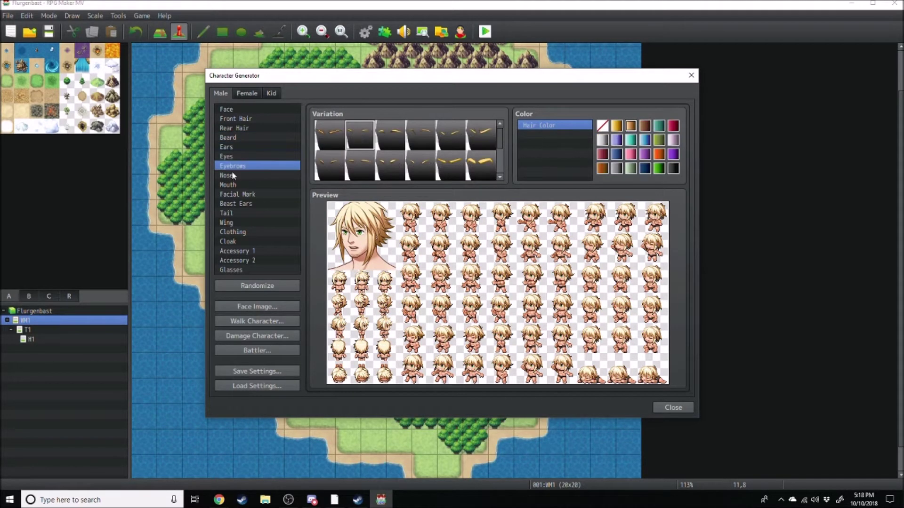
left_click(231, 176)
left_click(229, 185)
left_click(235, 194)
Dress the character in a dark outfit with a dark grey cloak
left_click(232, 232)
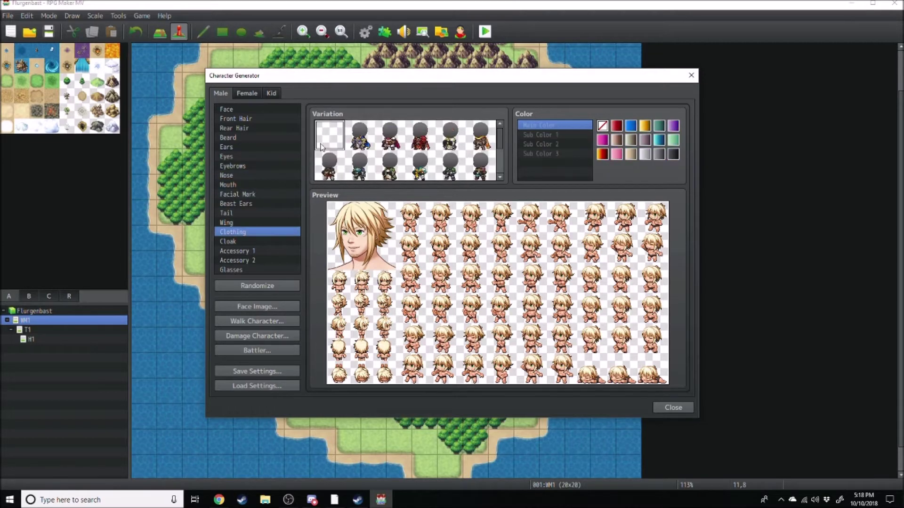
left_click(329, 165)
left_click(228, 241)
left_click(360, 135)
left_click(659, 154)
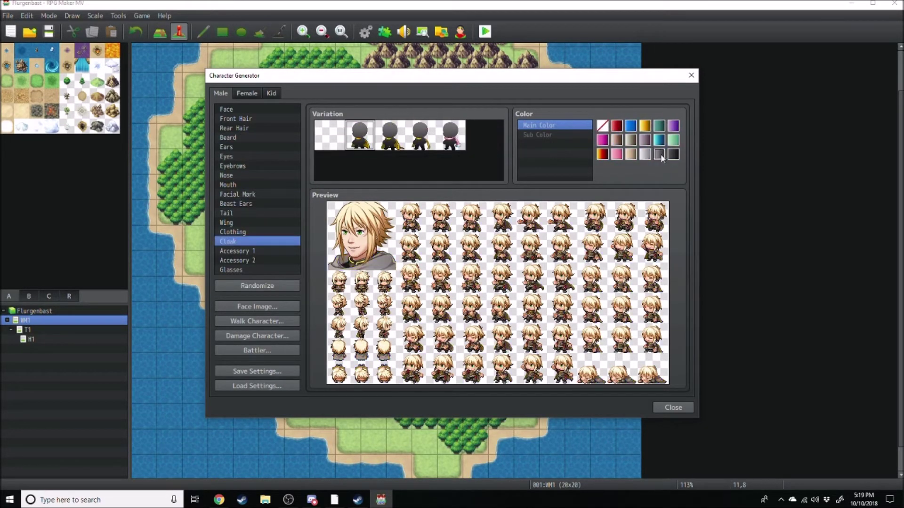
left_click(673, 154)
Try goggles on Accessory 2, remove them, and bring up the walking sprite sheet
left_click(235, 251)
left_click(234, 260)
left_click(480, 135)
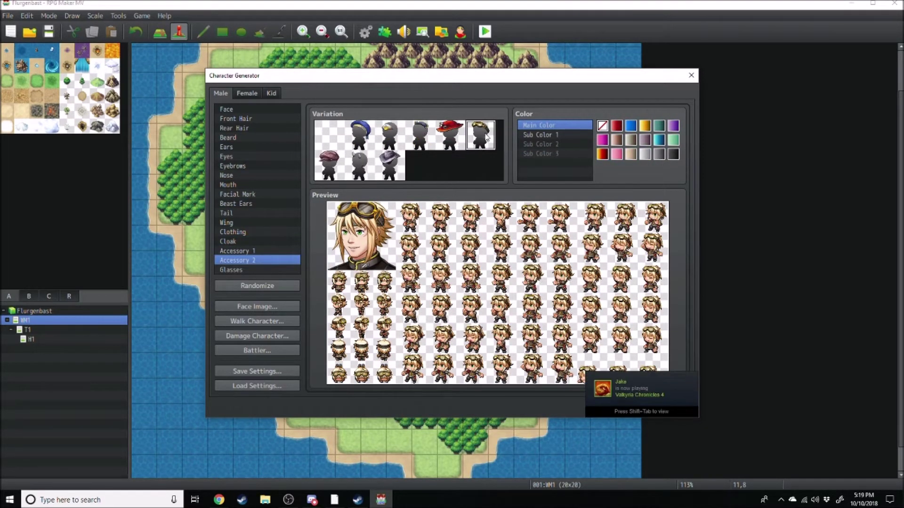
left_click(329, 135)
left_click(231, 270)
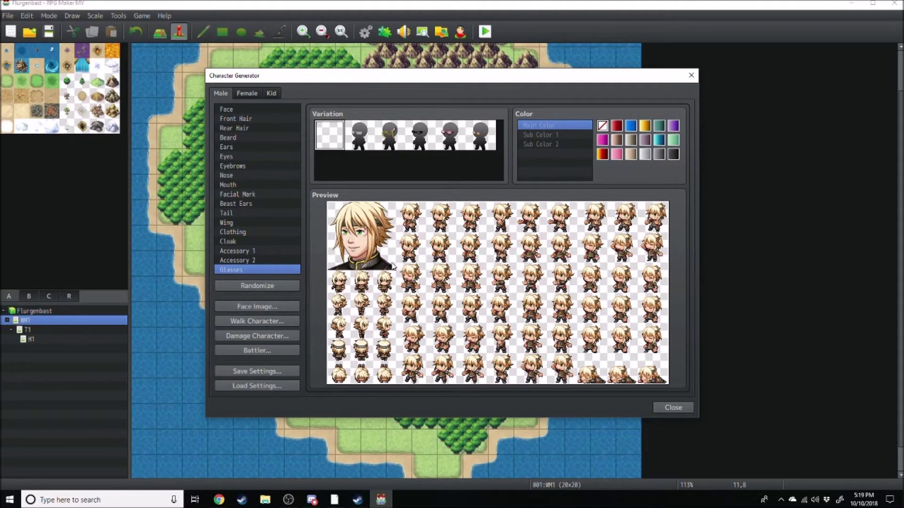
left_click(257, 321)
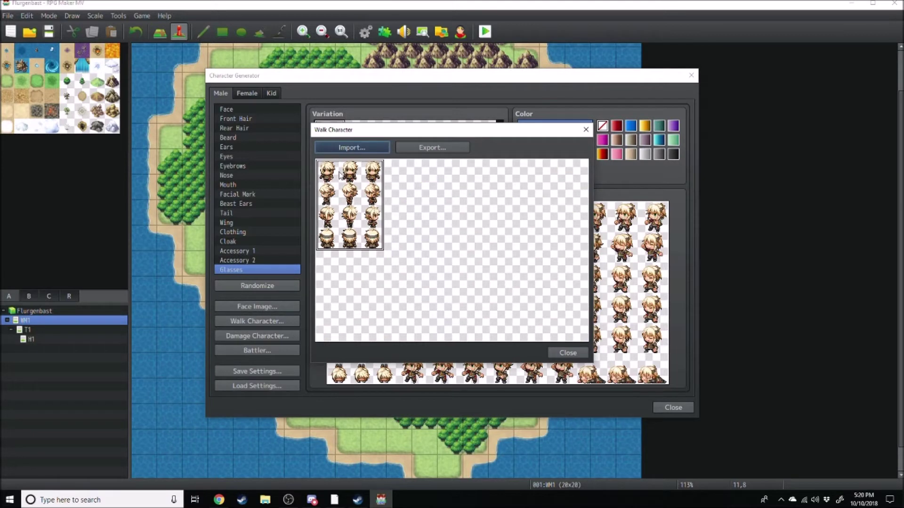
Place the walk sprite in the third top slot and export the sheet as 'Main Characters'
left_click_drag(340, 173, 419, 198)
left_click_drag(528, 201, 359, 209)
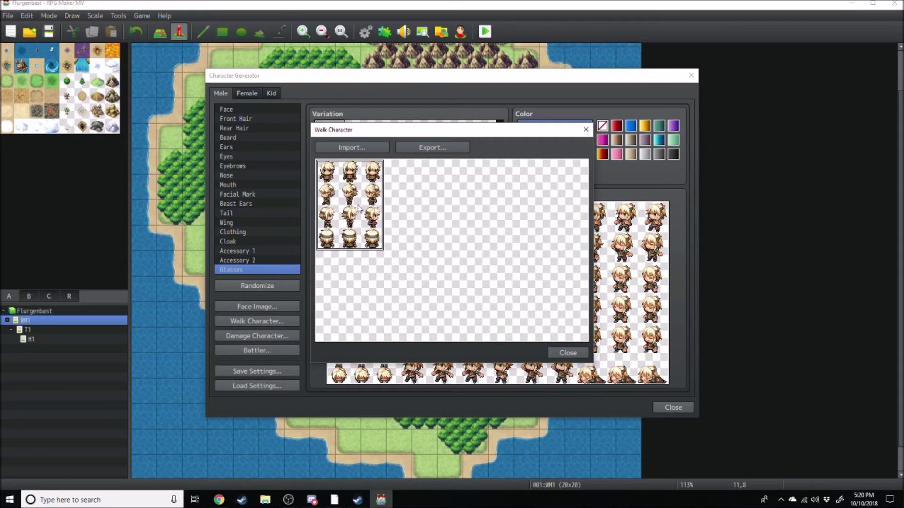
left_click(432, 148)
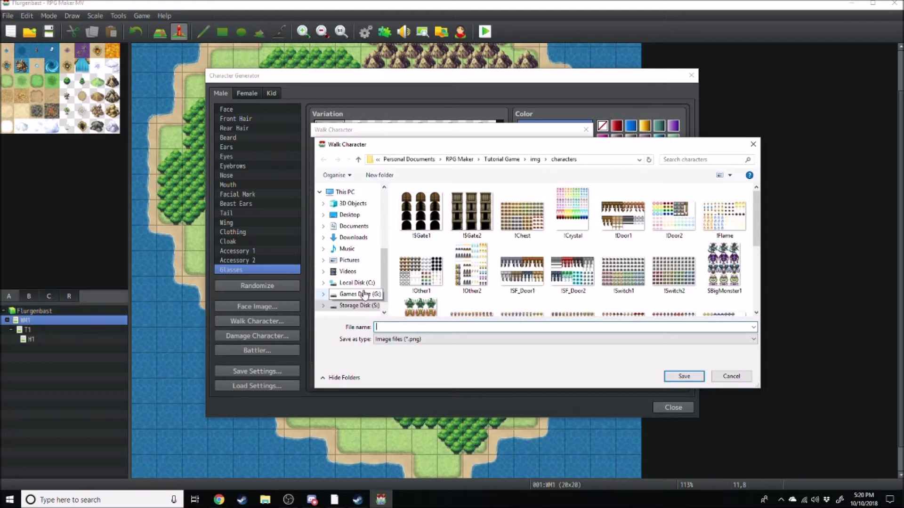
type("Main Characters")
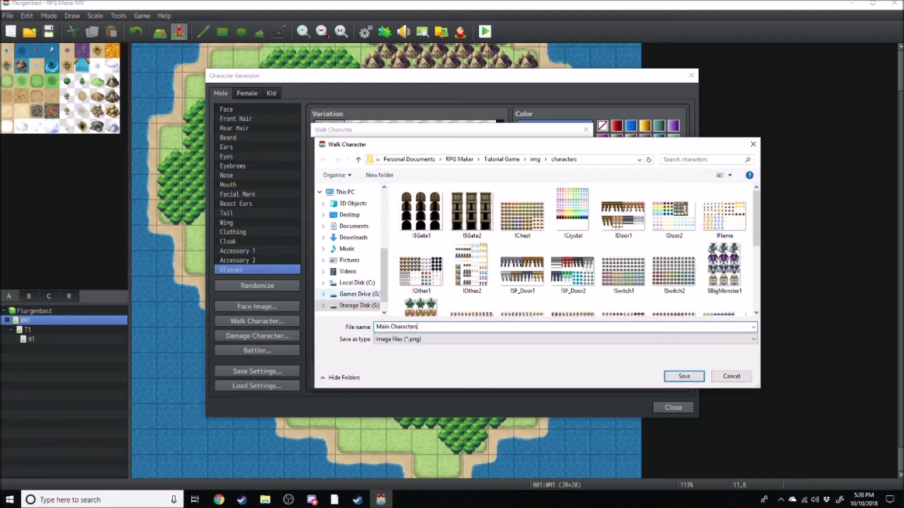
key("Return")
Export the damage sprite sheet as 'Mc Damaged'
left_click(567, 353)
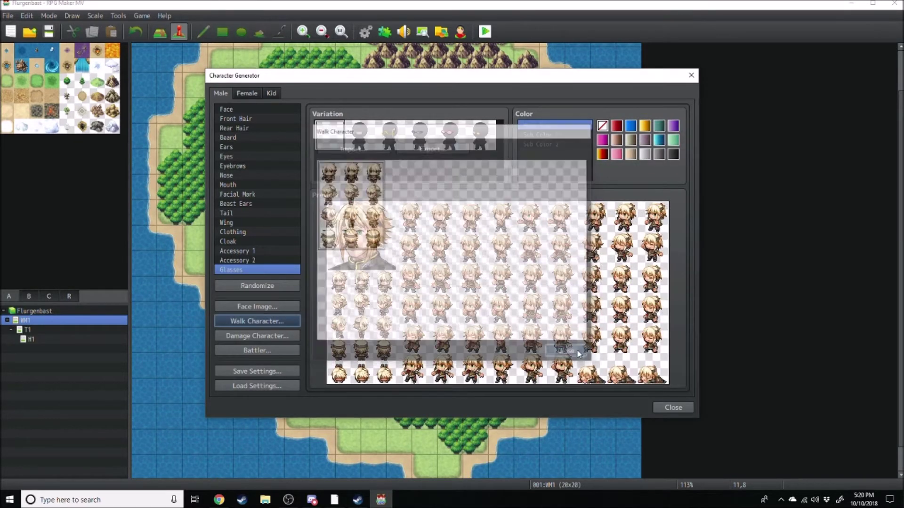
left_click(273, 337)
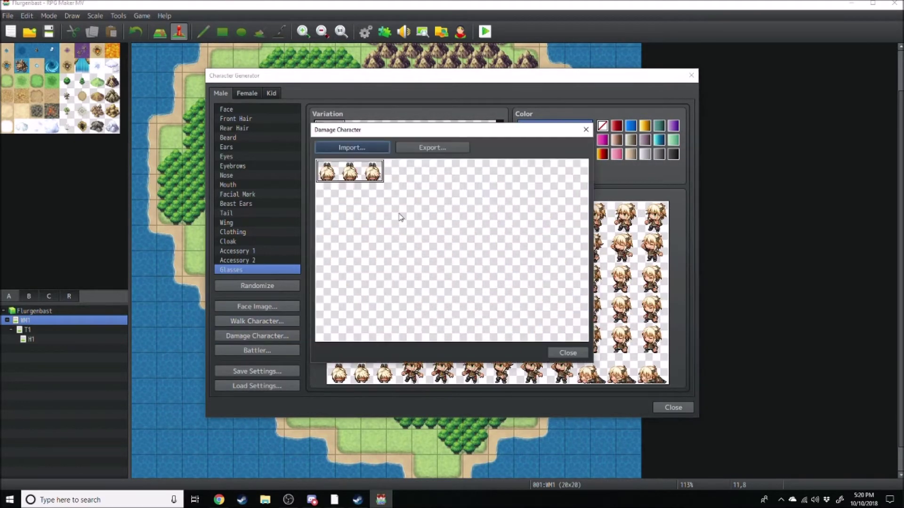
left_click(431, 147)
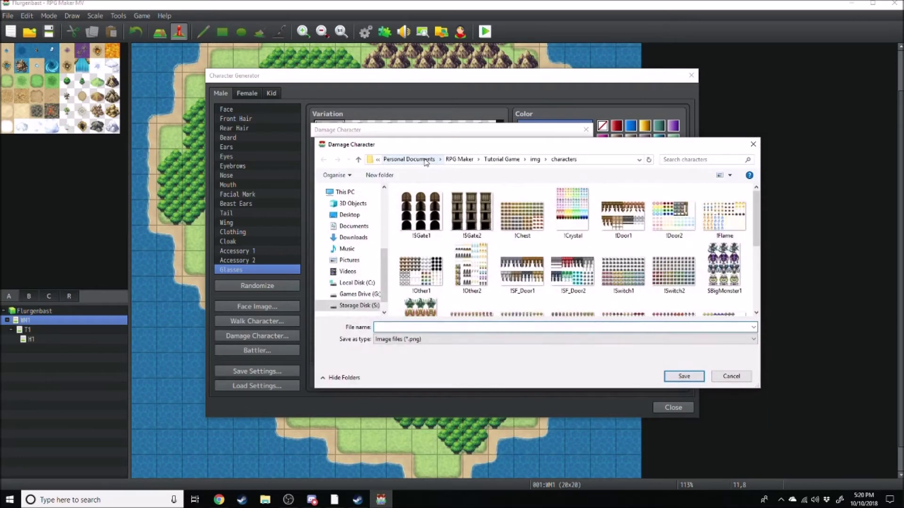
type("Mc Damaged")
key("Return")
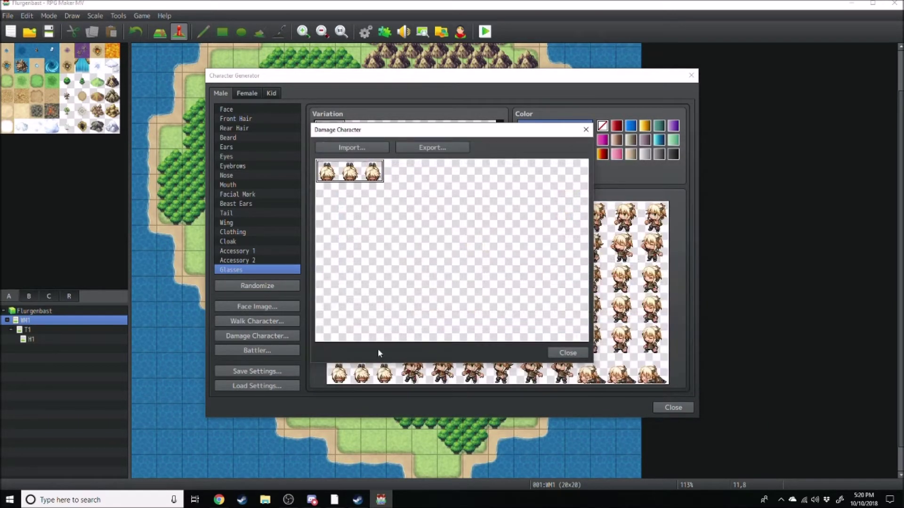
Export the side-view battler sheet to sv_actors as 'Levi'
left_click(567, 353)
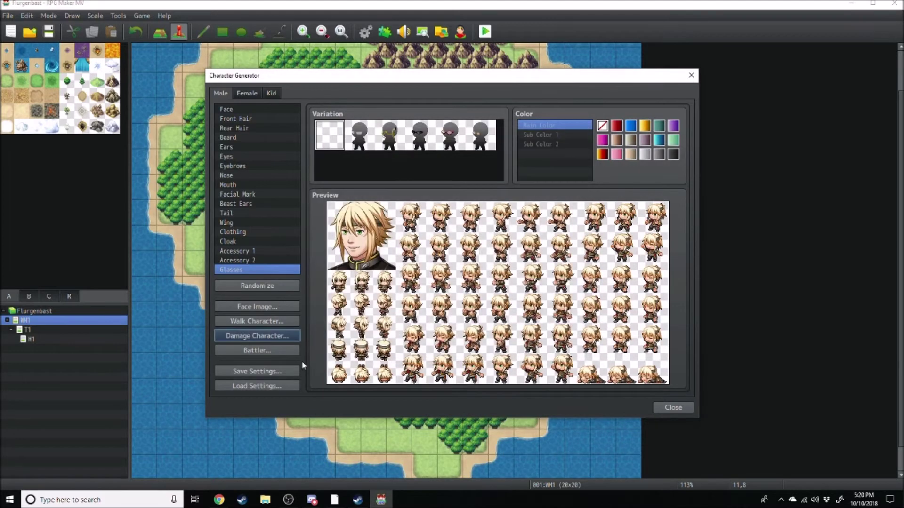
left_click(244, 351)
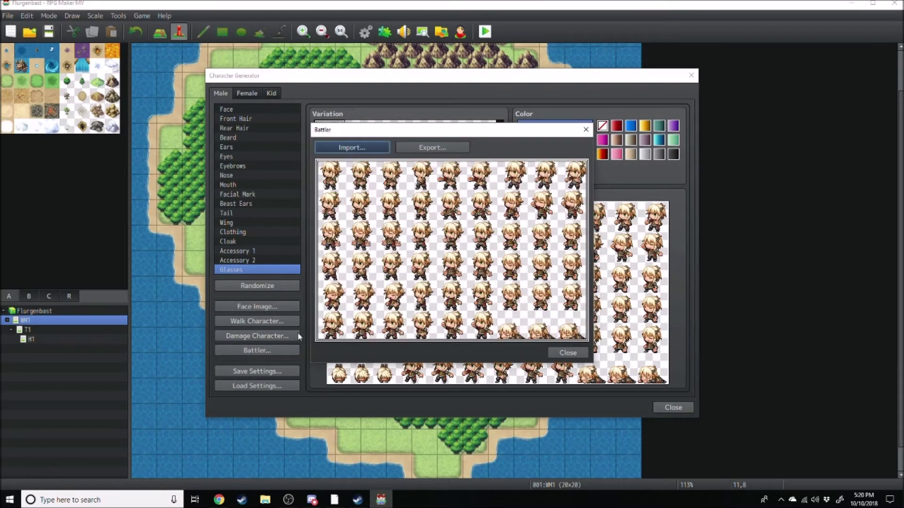
left_click(441, 147)
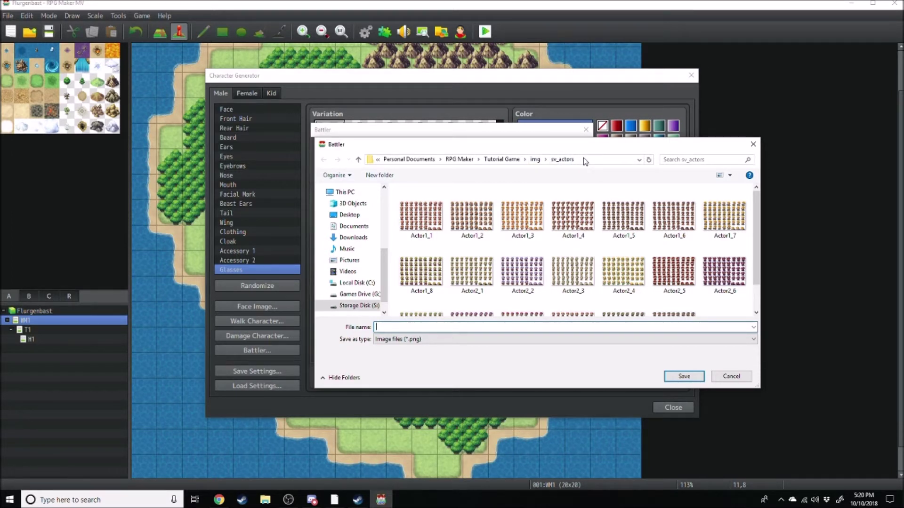
type("Lo")
type("vi")
key("Return")
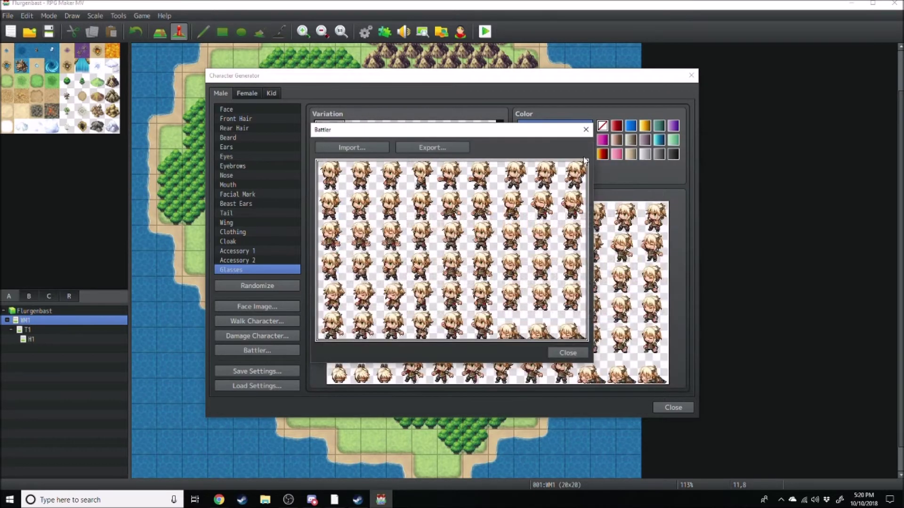
Place the face portrait in the first slot and export it to img/faces as Levi
left_click(568, 353)
left_click(252, 308)
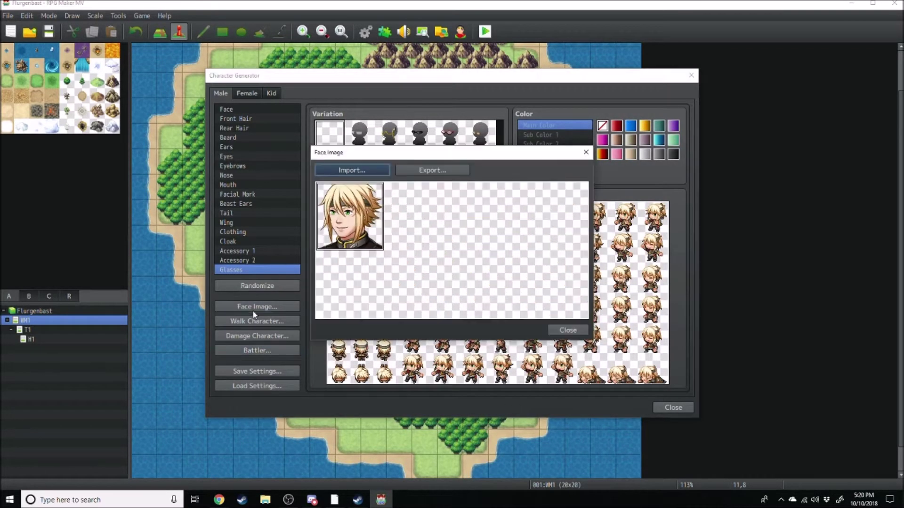
left_click_drag(449, 240, 382, 223)
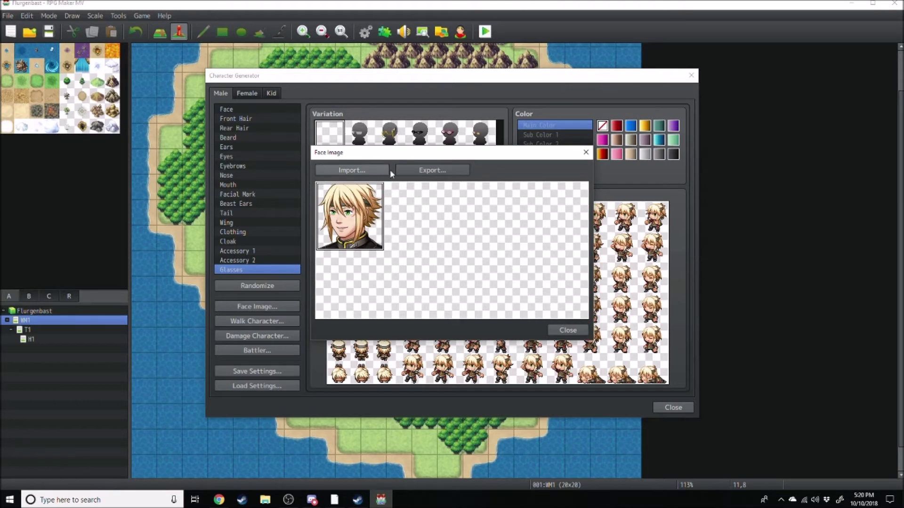
left_click(414, 171)
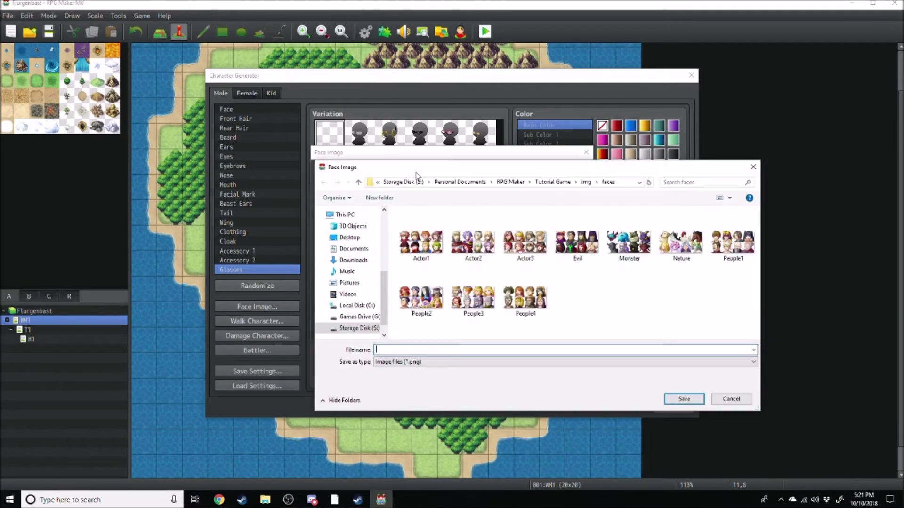
type("Levi")
key("Return")
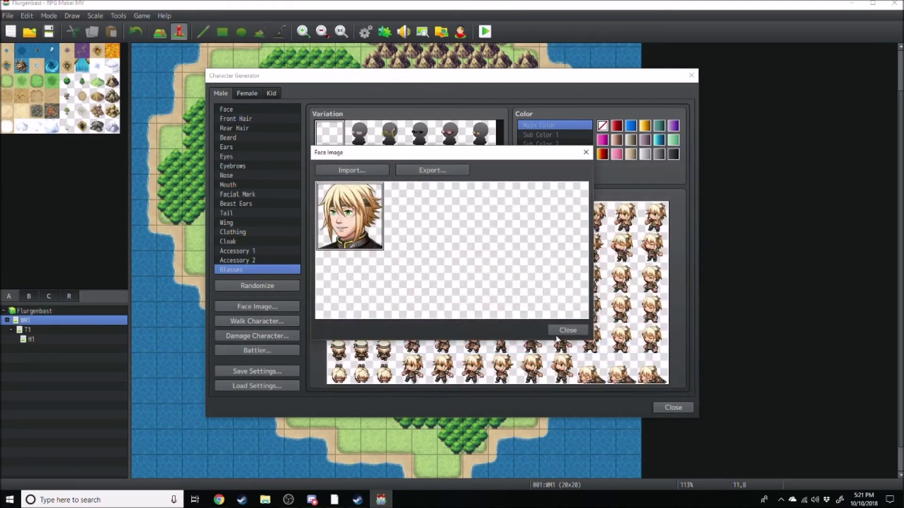
left_click(568, 331)
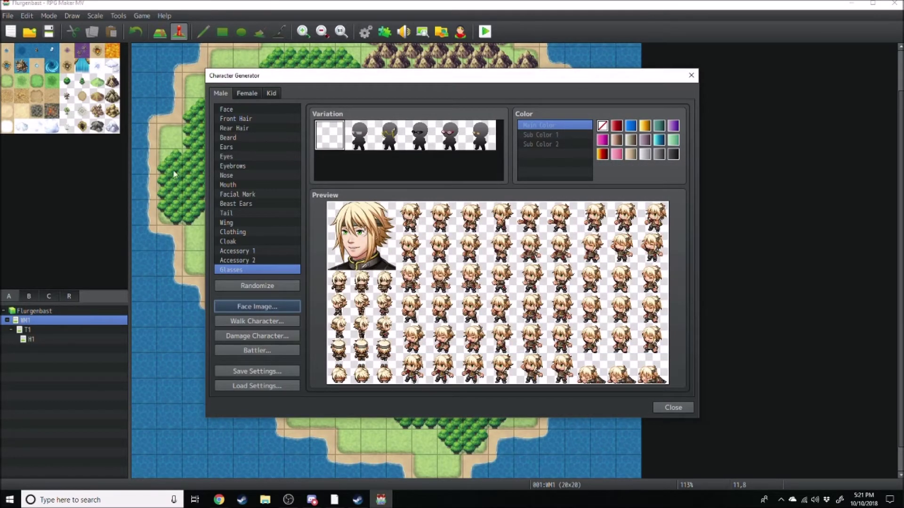
Give the character a different mouth expression and the first eyebrow style
left_click(236, 156)
left_click(241, 119)
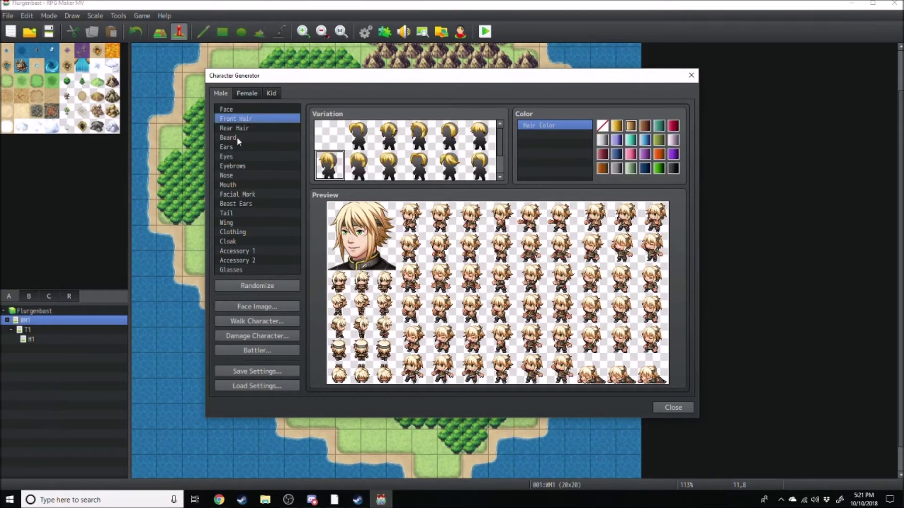
left_click(231, 184)
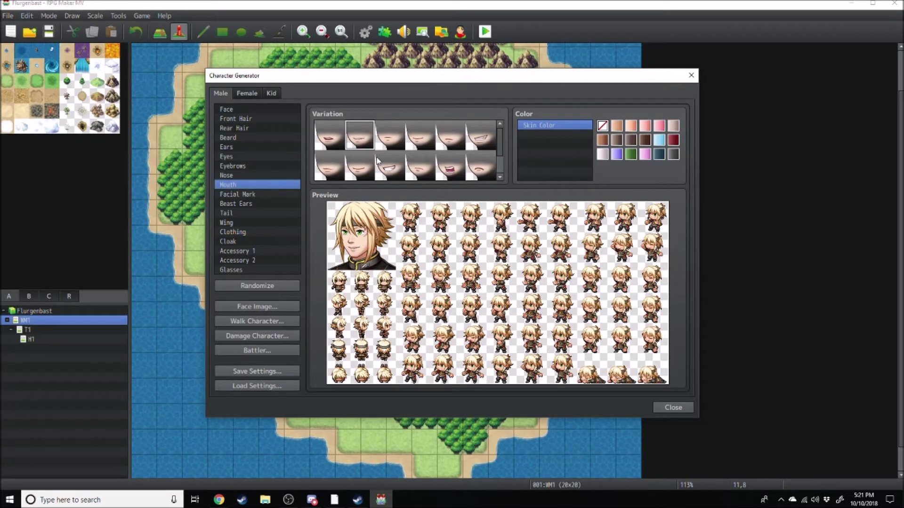
left_click(330, 167)
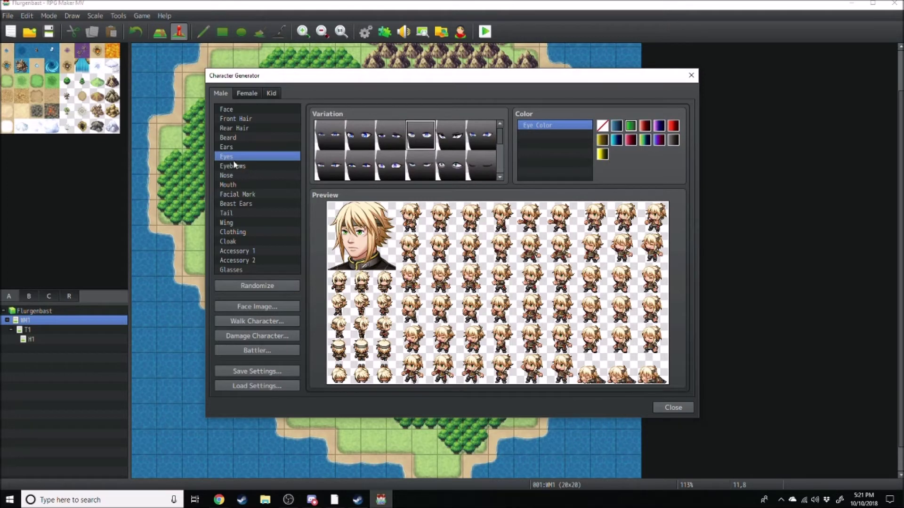
left_click(236, 165)
left_click(331, 136)
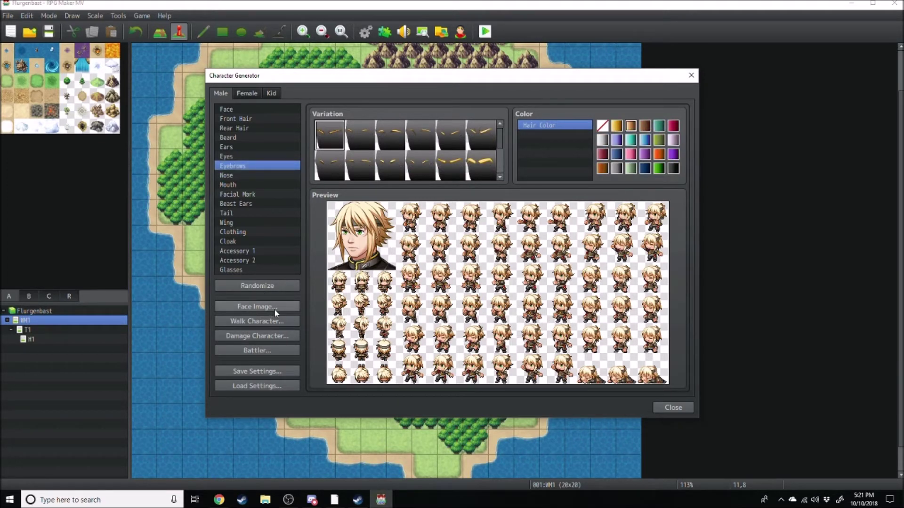
Import Levi.png, add the new face in slot two, and overwrite Levi.png
left_click(275, 309)
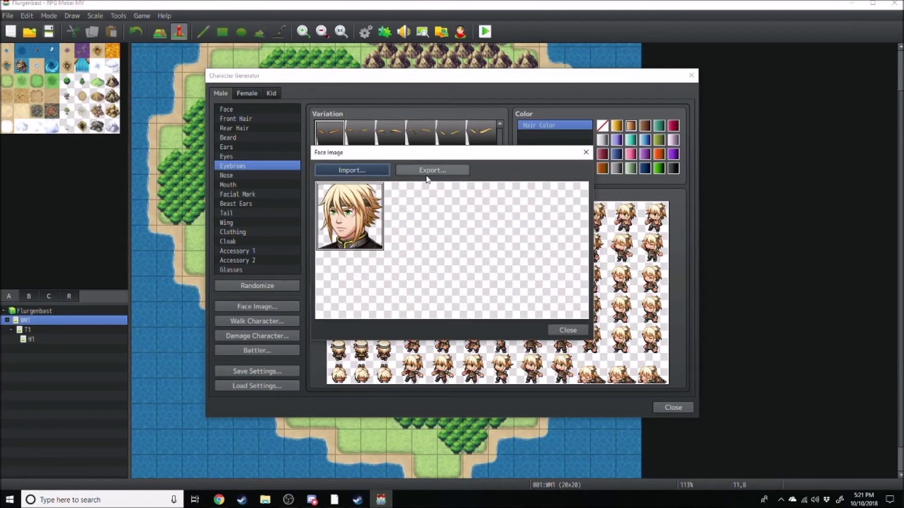
left_click(356, 172)
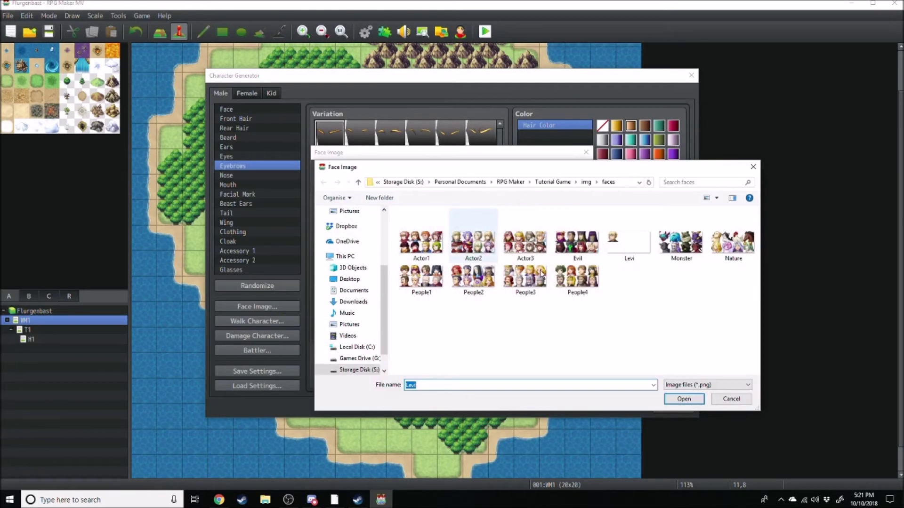
double_click(627, 245)
left_click_drag(408, 242, 406, 220)
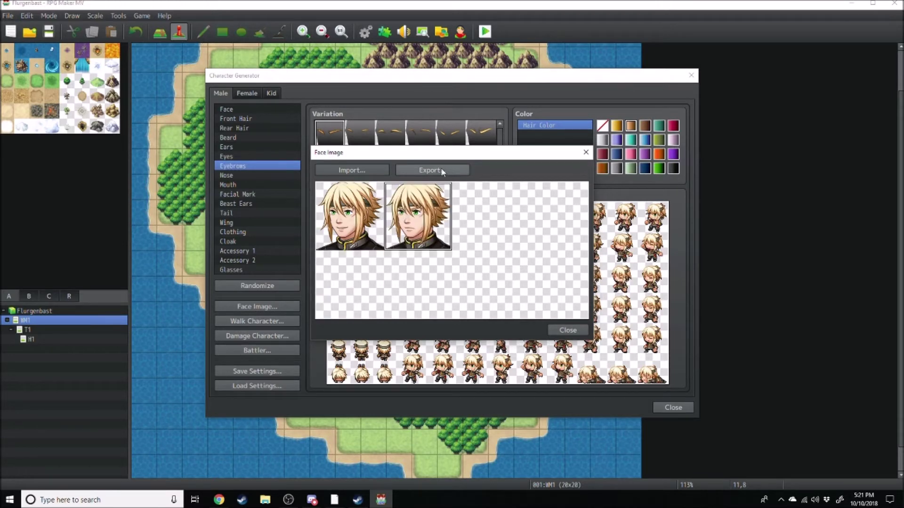
left_click(430, 170)
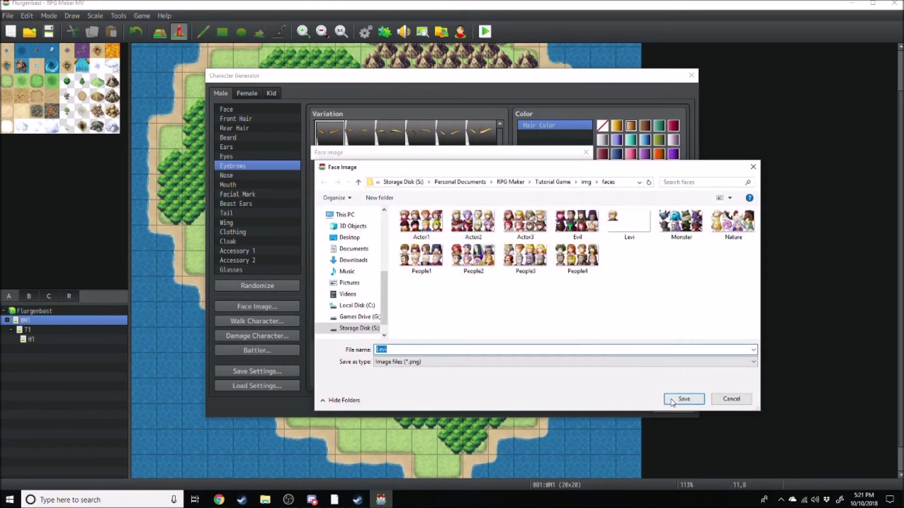
key("Return")
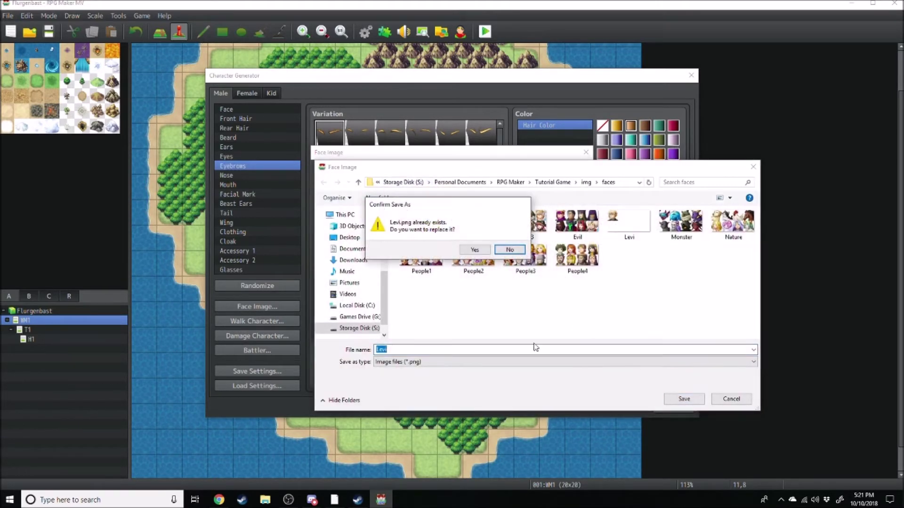
left_click(476, 250)
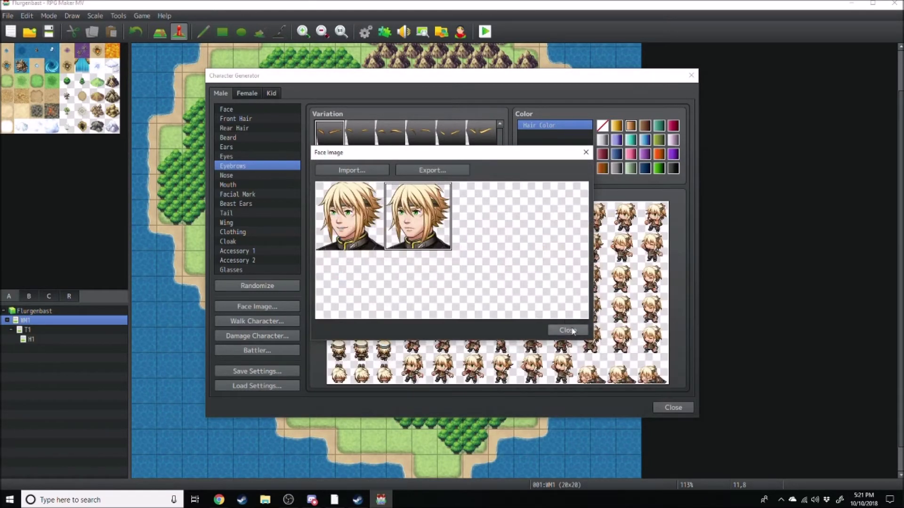
Change Levi's eyebrows, add an open-mouthed expression and save it to the face sheet
left_click(570, 332)
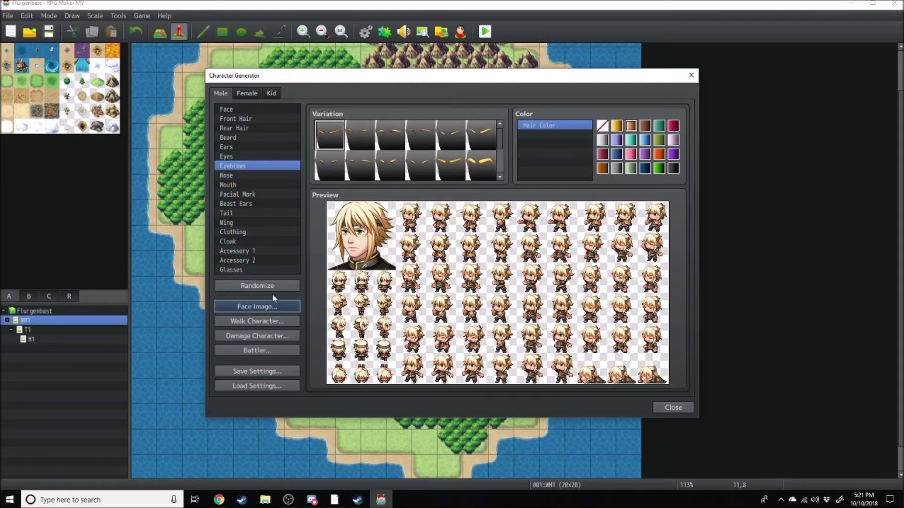
left_click(261, 306)
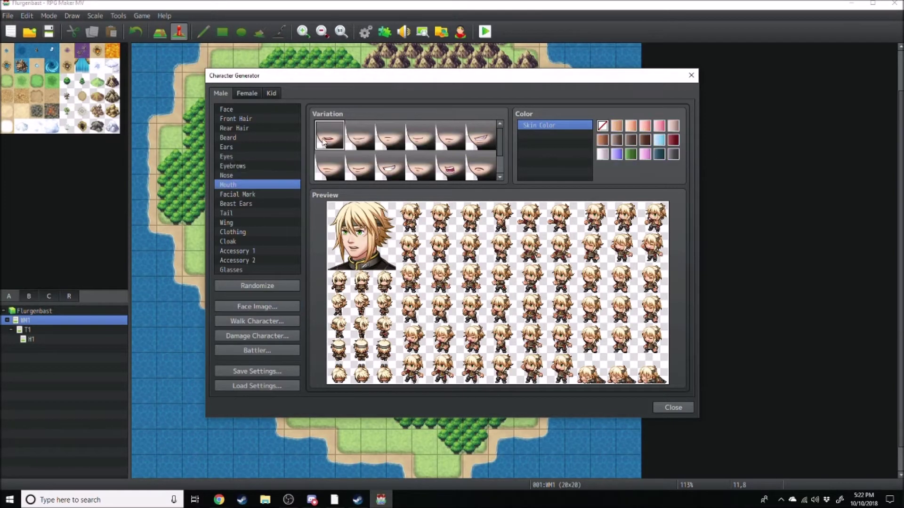
left_click(480, 137)
left_click(239, 184)
left_click(257, 307)
left_click(683, 399)
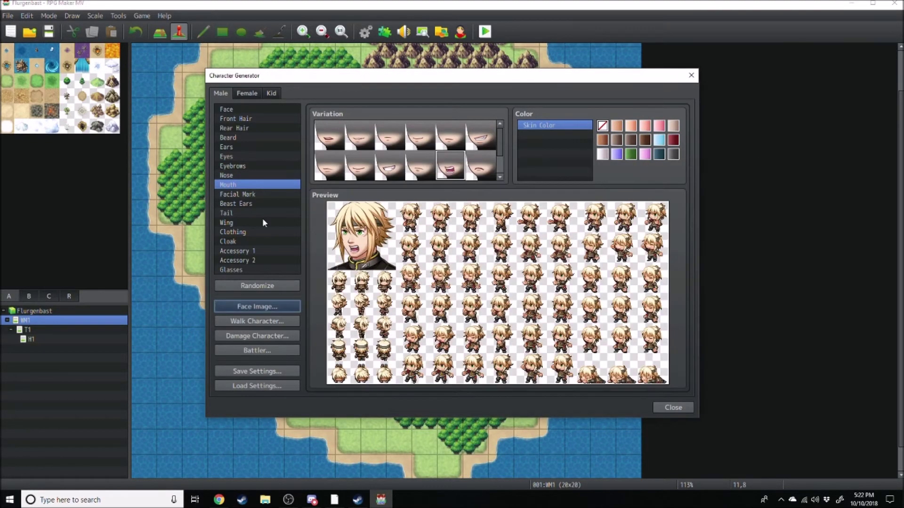
Switch Levi's eyes to a different variation for another expression
left_click(238, 157)
left_click(239, 184)
key("Up")
key("Up")
key("Up")
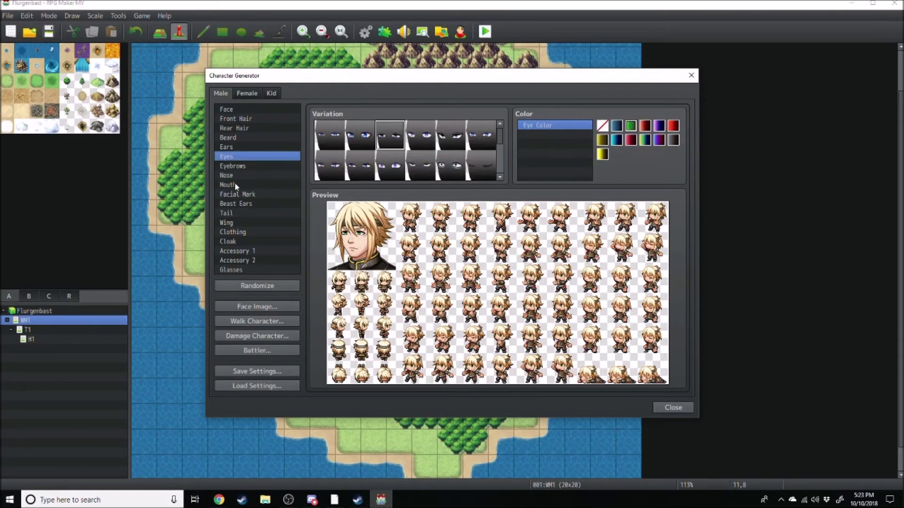
key("Down")
key("Down")
key("Down")
key("Up")
key("Up")
key("Up")
left_click(257, 307)
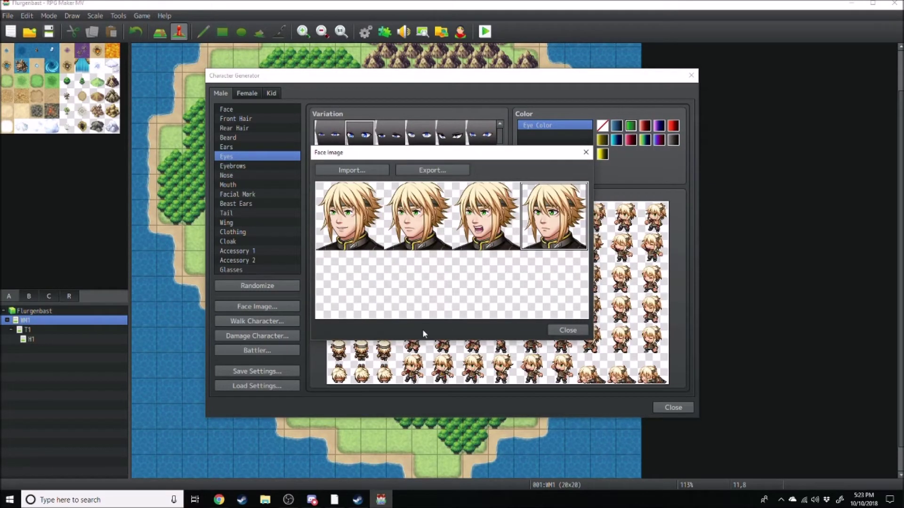
Delete the extra face and refill the row so four portraits fill the sheet
key("Delete")
left_click(415, 214)
left_click(476, 215)
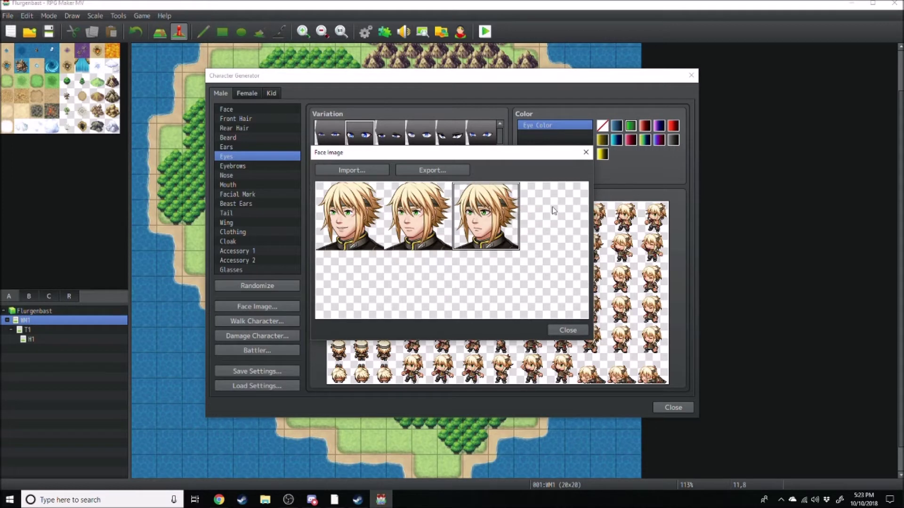
left_click(426, 218)
left_click(368, 225)
left_click(417, 217)
left_click(478, 230)
left_click(545, 225)
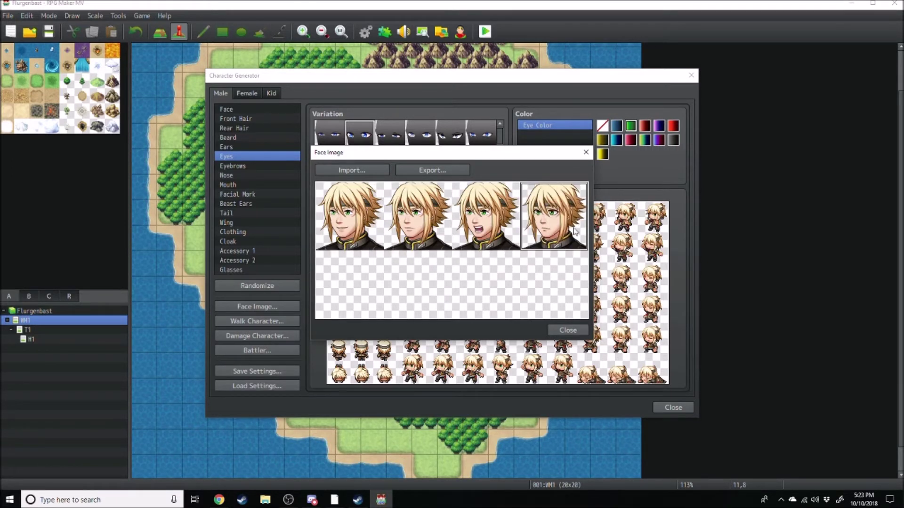
left_click(566, 331)
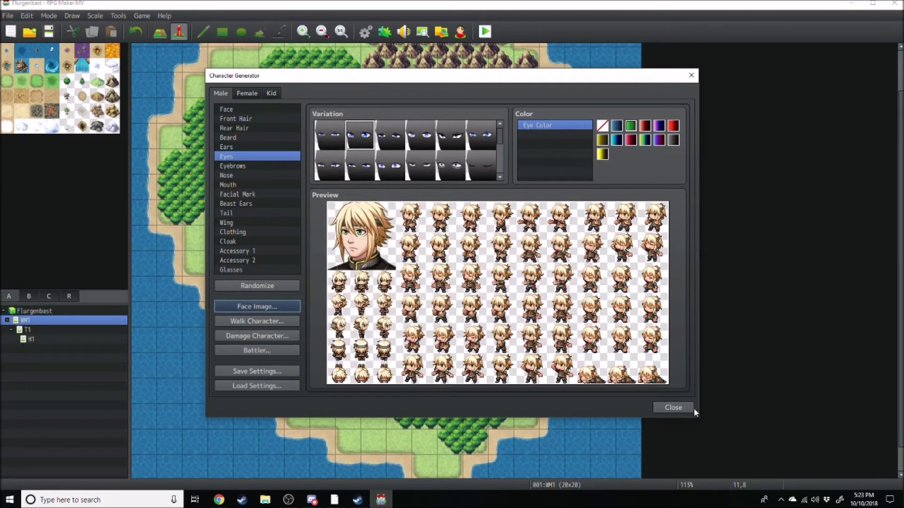
Save the generator settings as 'levi' and close the Character Generator
left_click(235, 372)
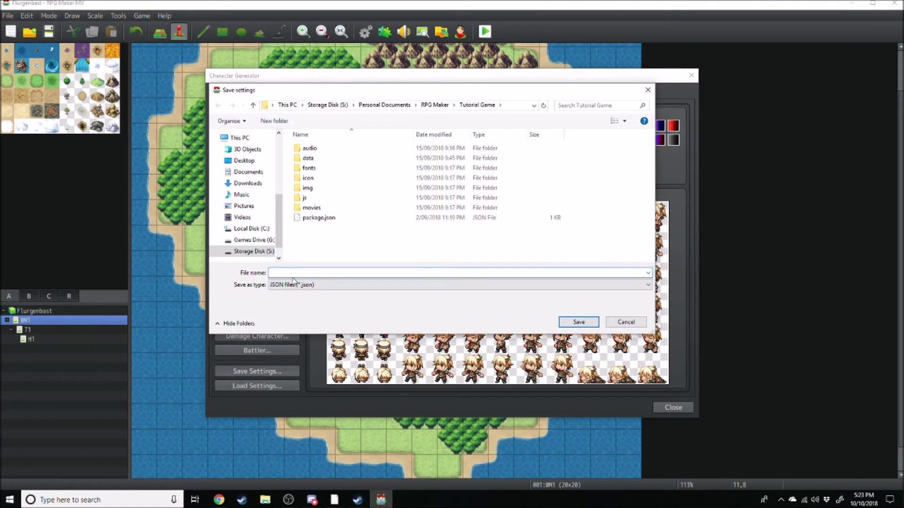
type("levi")
key("Return")
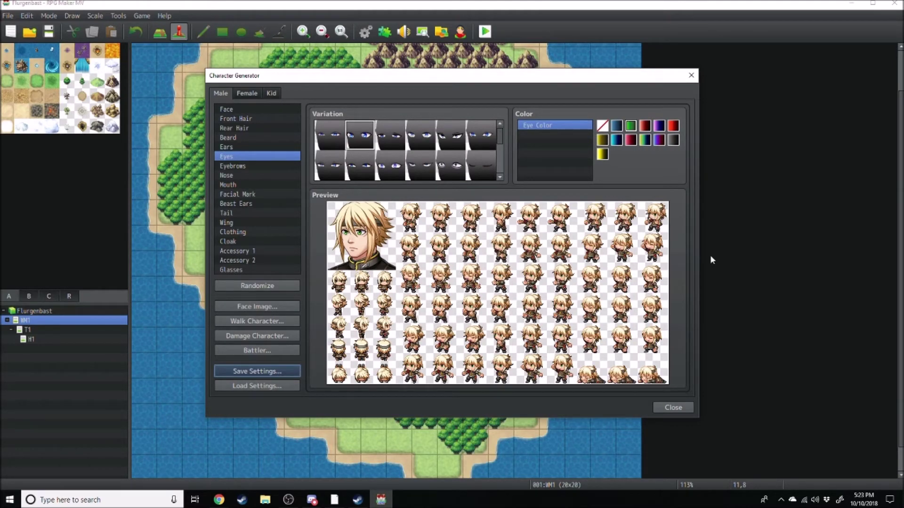
left_click(677, 405)
In the Database, set Levi's face to the second portrait of the Levi sheet
left_click(366, 32)
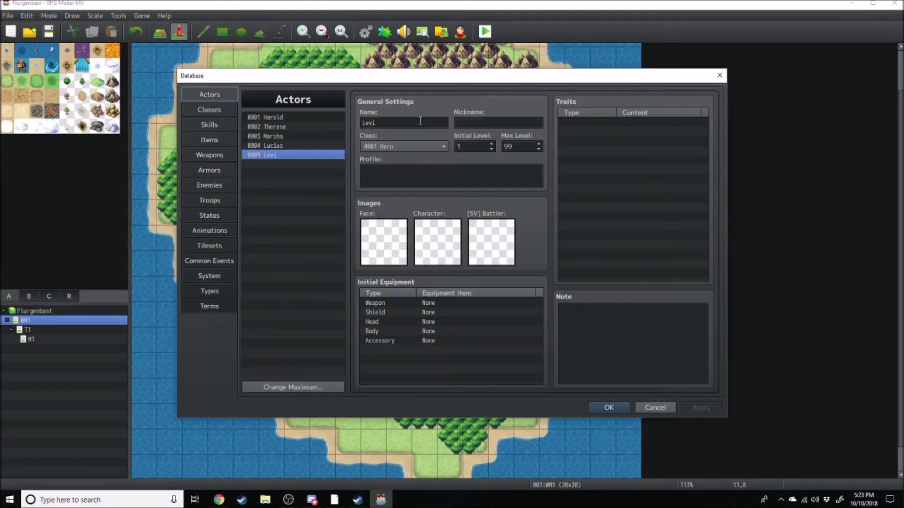
double_click(383, 237)
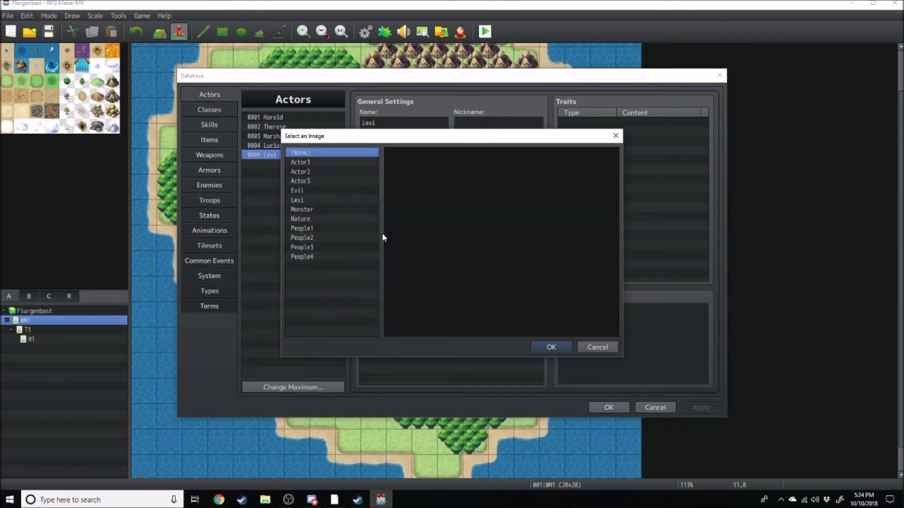
left_click(306, 201)
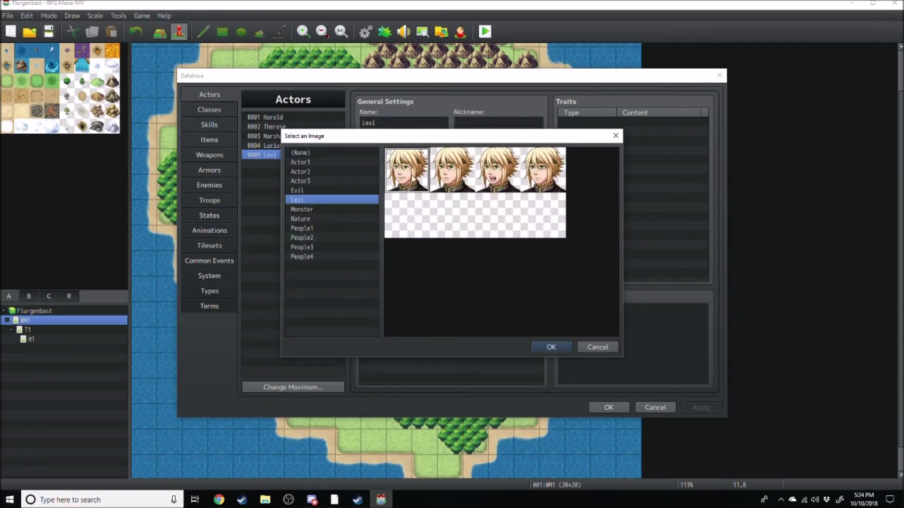
left_click(548, 178)
key("Left")
key("Left")
key("Left")
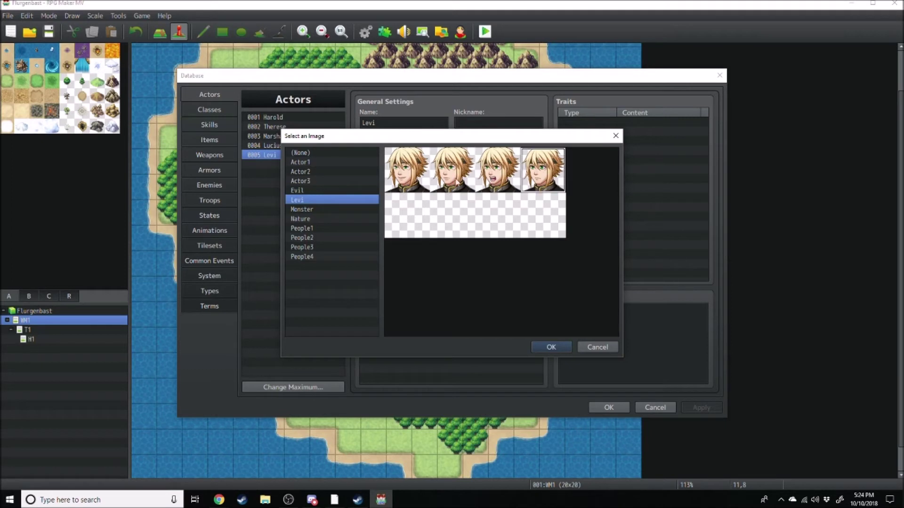
double_click(451, 176)
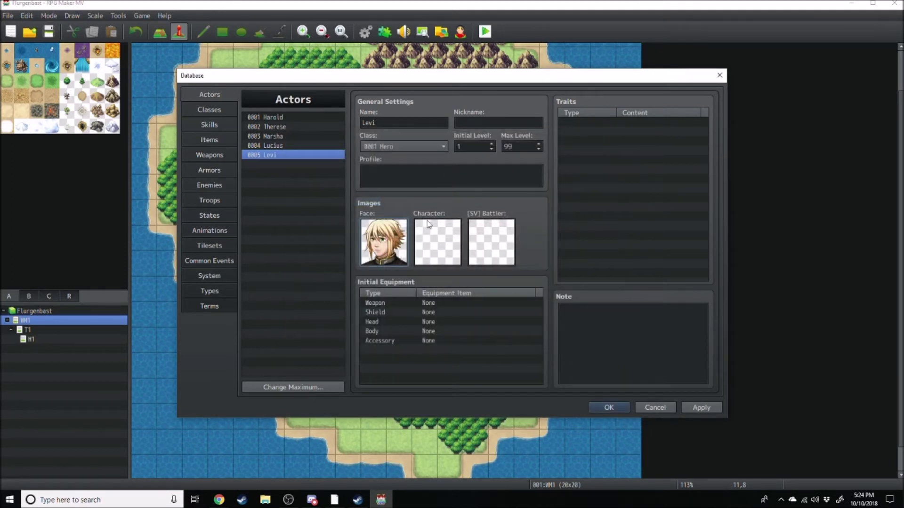
Compare the Actor1, Evil and Main Characters sheets, then set Levi's walking sprite from Main Characters
double_click(432, 241)
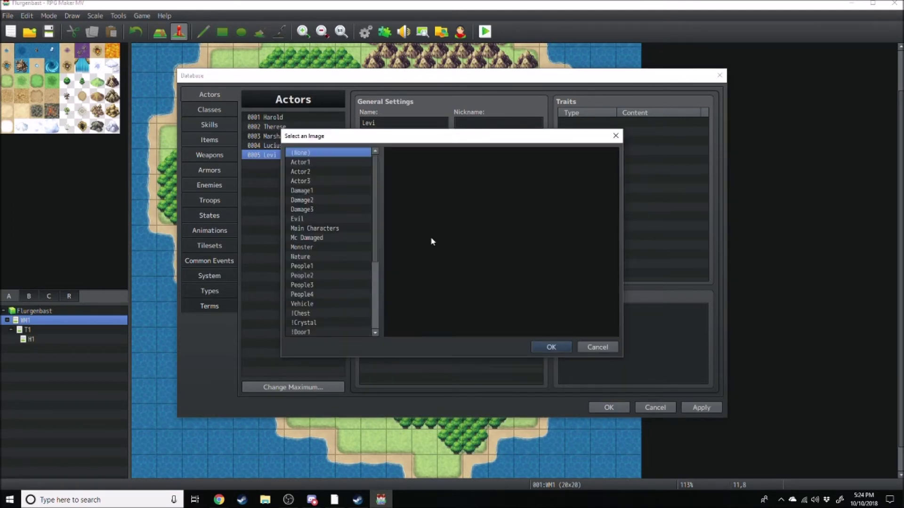
left_click(318, 163)
key("Down")
key("Down")
key("Down")
key("Down")
key("Down")
key("Down")
key("Down")
key("Down")
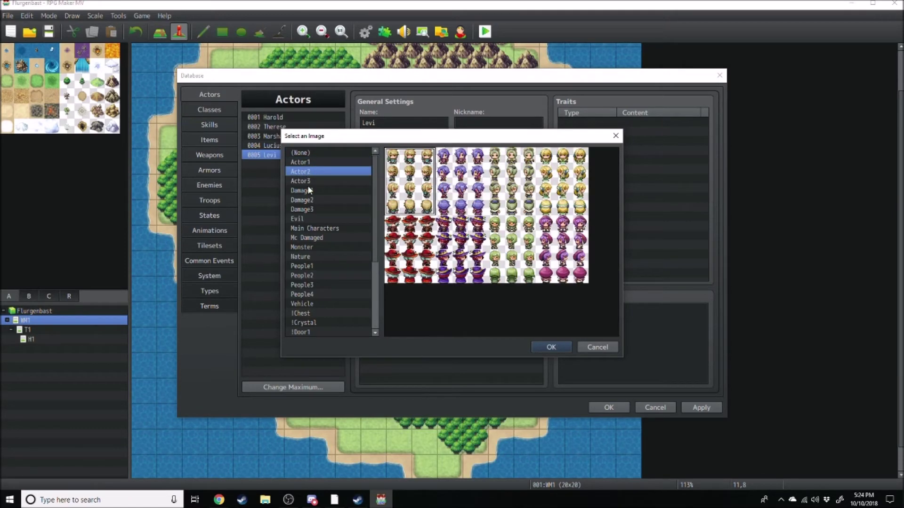
key("Down")
key("Down")
key("Down")
key("Up")
key("Up")
key("Up")
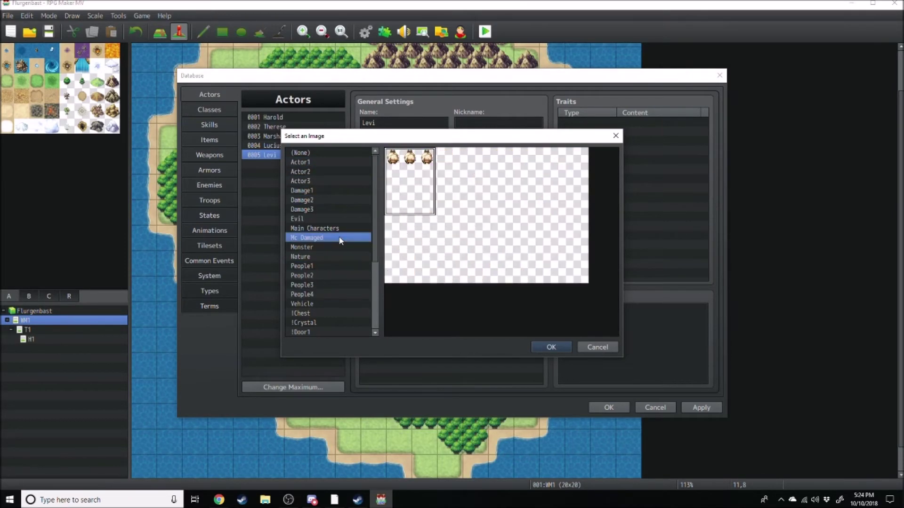
left_click(329, 218)
left_click(319, 229)
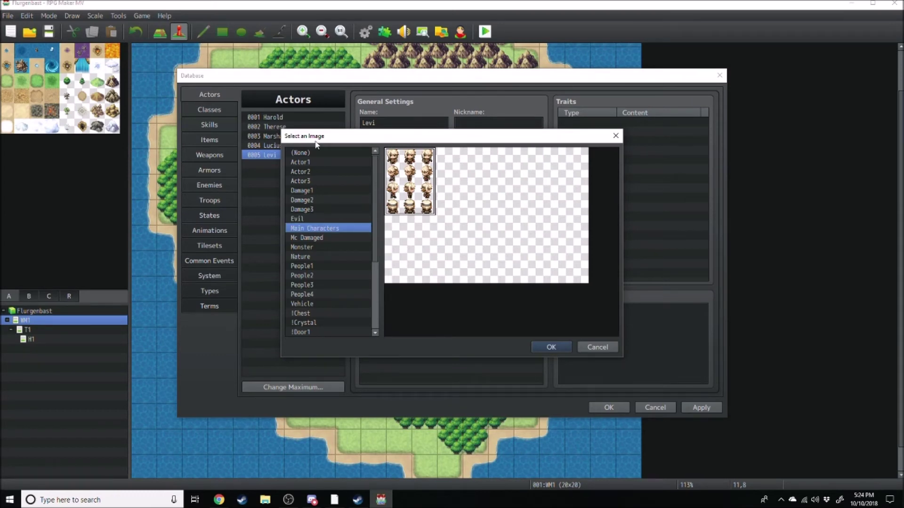
left_click_drag(315, 140, 339, 109)
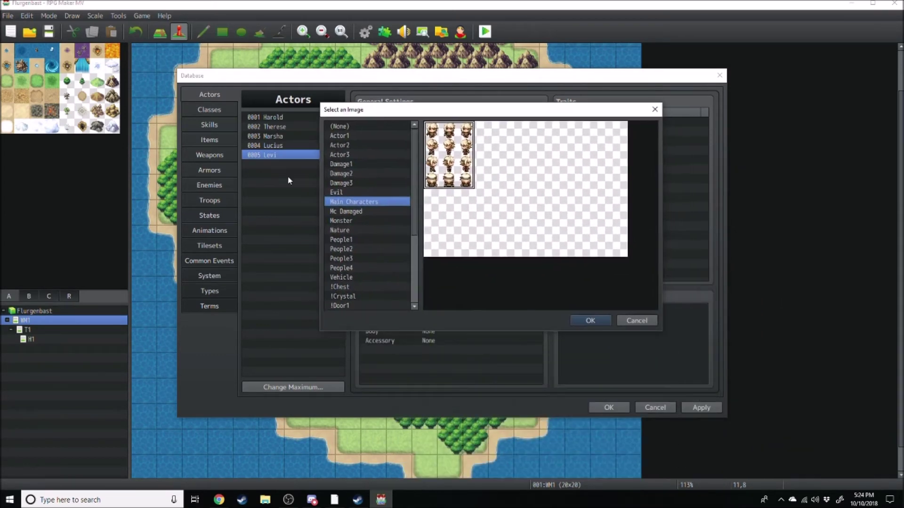
left_click(363, 192)
left_click(380, 200)
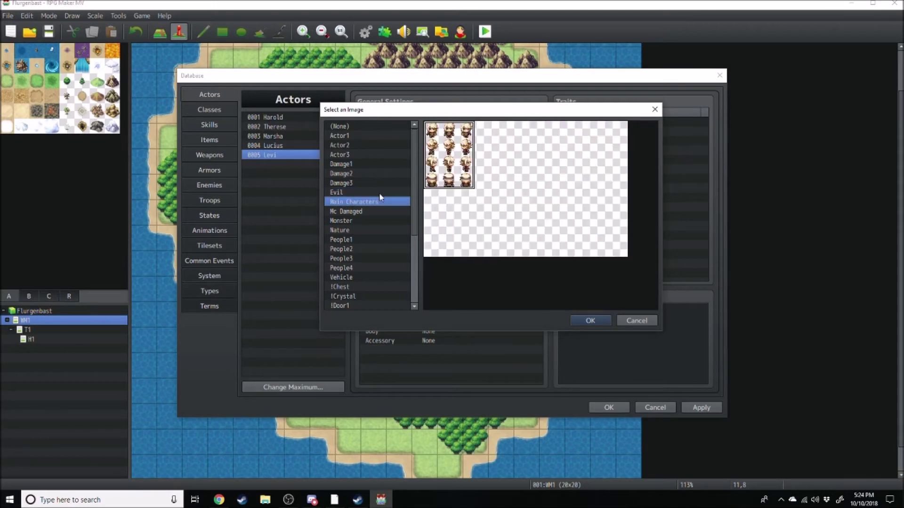
double_click(449, 155)
double_click(498, 240)
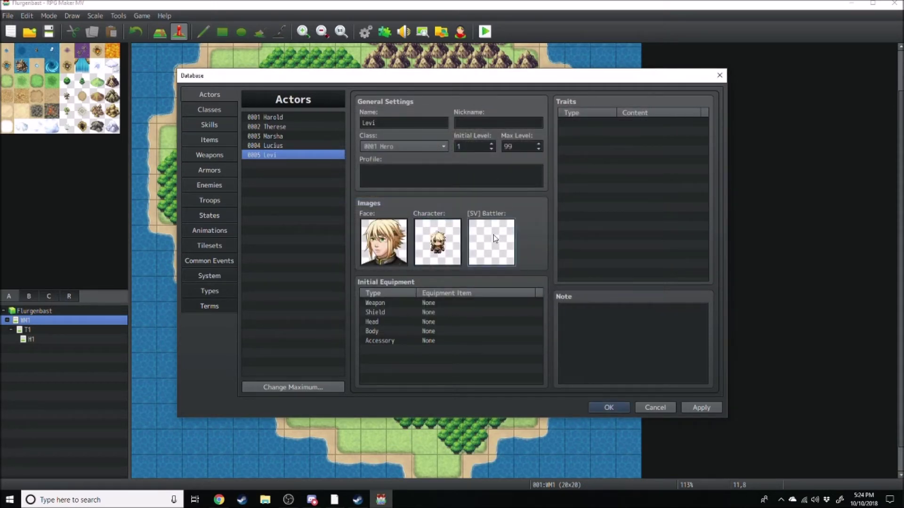
Browse the battler sheets and set Levi's [SV] Battler to the Levi sheet
left_click(315, 162)
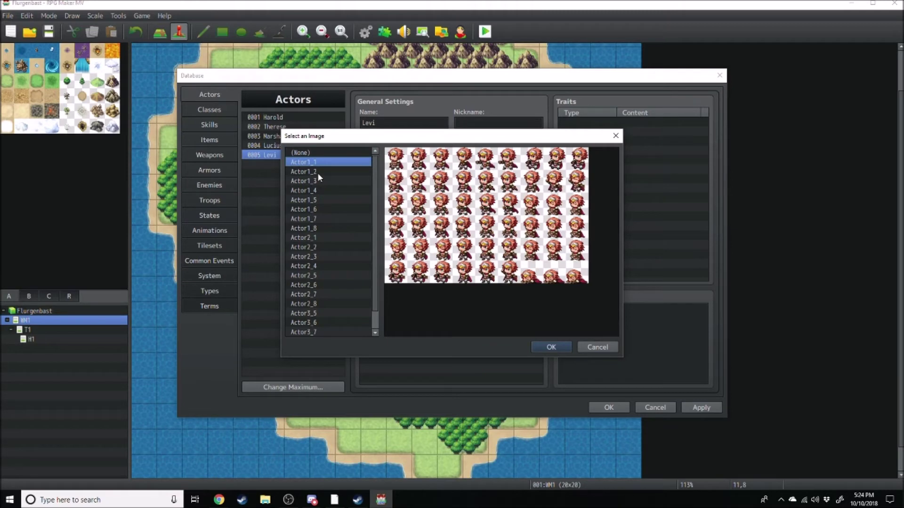
left_click(306, 171)
left_click(310, 181)
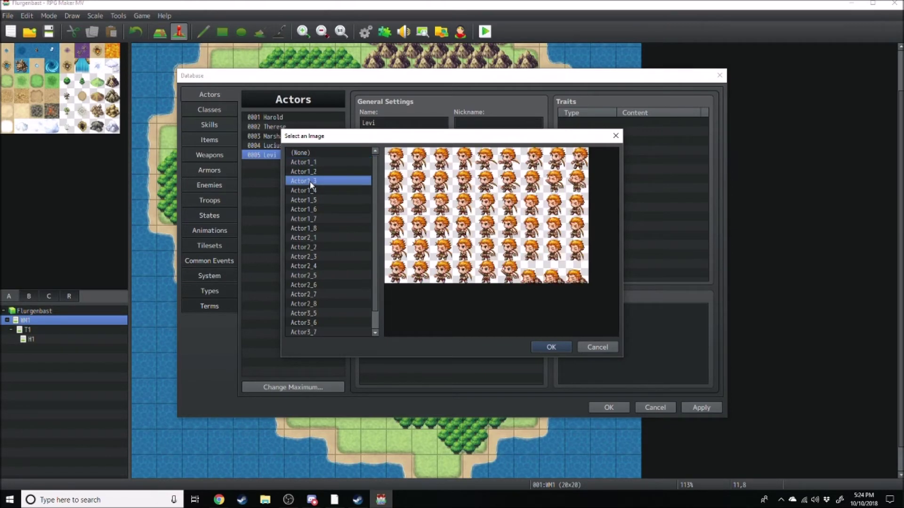
left_click(307, 200)
left_click(317, 266)
scroll(318, 268, "down", 1)
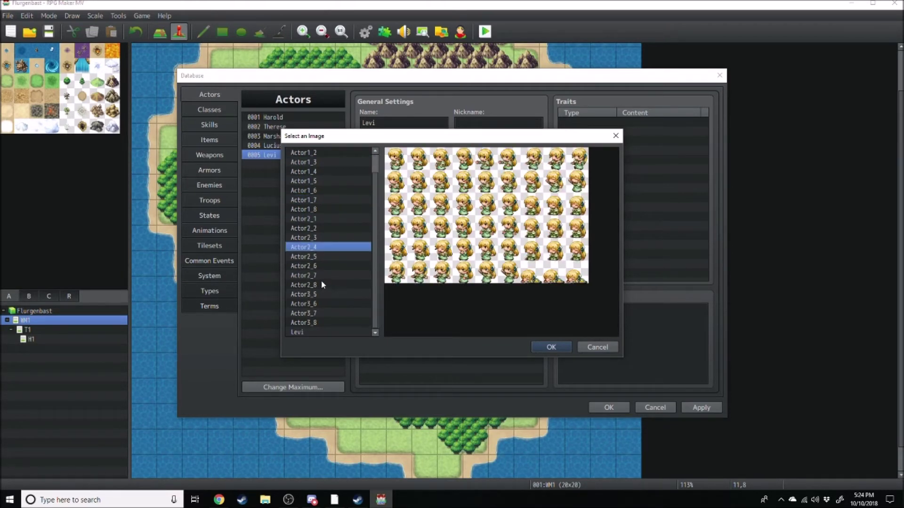
left_click(321, 283)
left_click(298, 332)
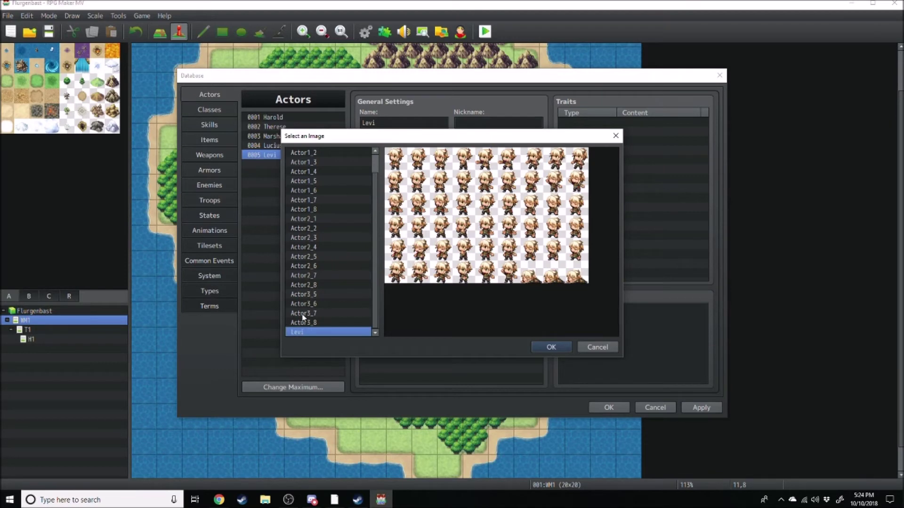
double_click(322, 332)
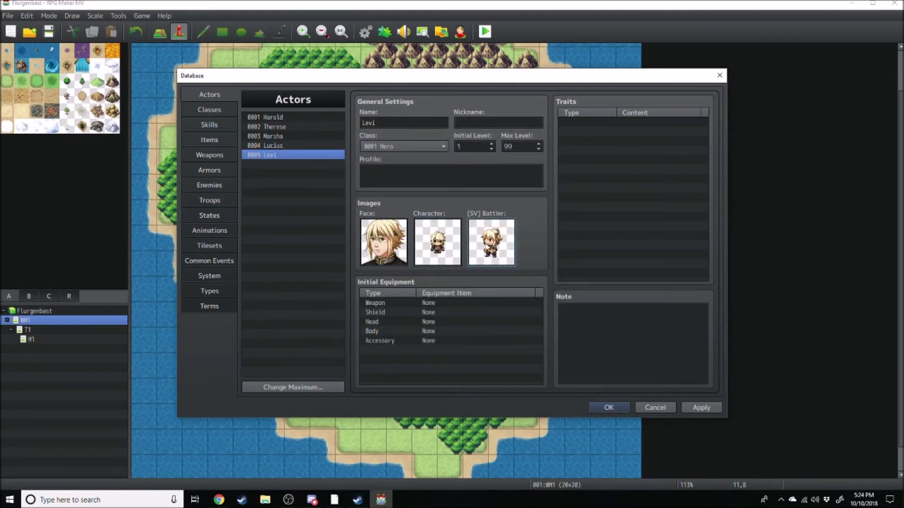
left_click(397, 148)
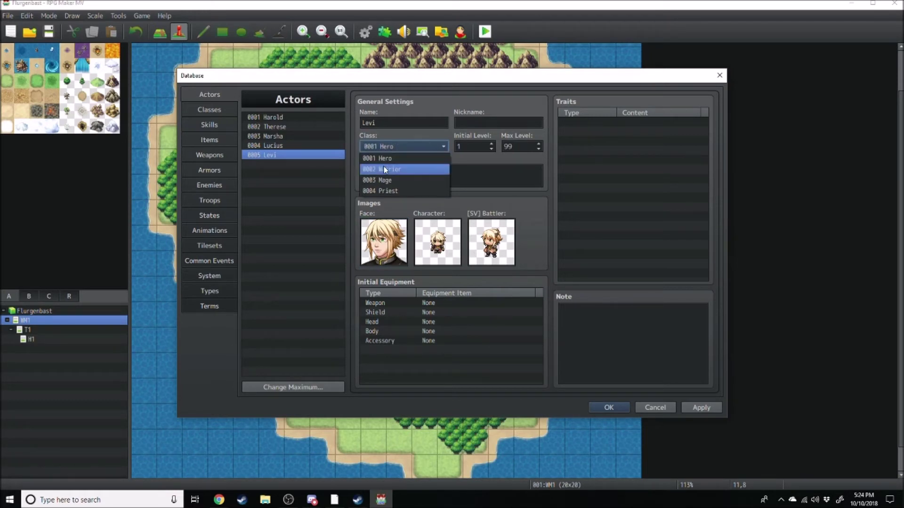
left_click(402, 159)
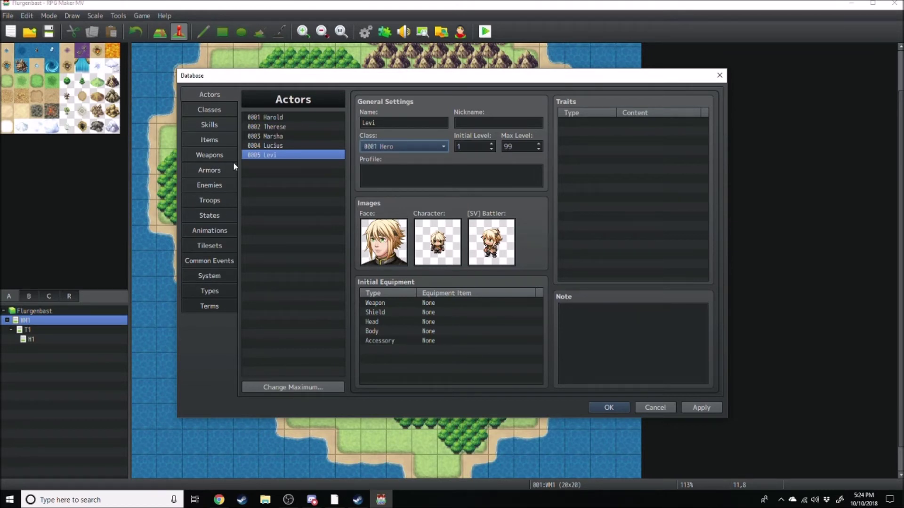
left_click(211, 111)
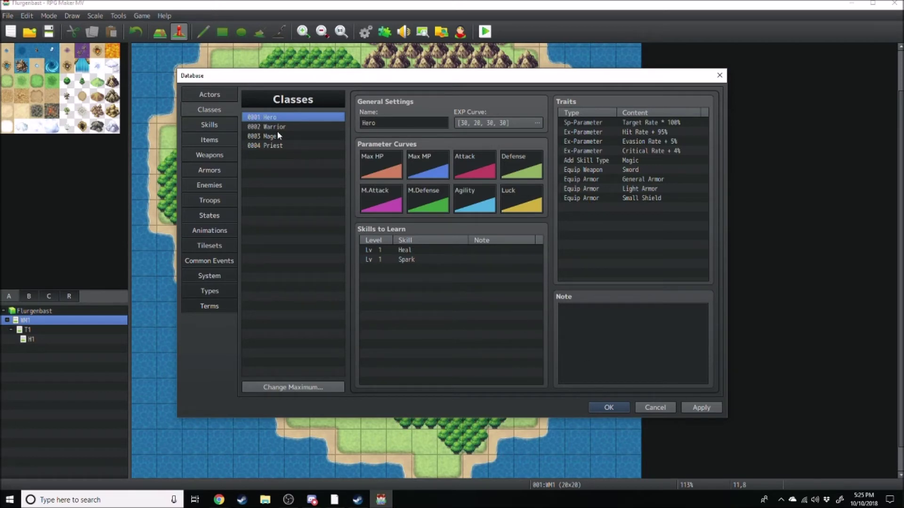
Raise the class maximum to 5 and name the new class Engineer
left_click(292, 388)
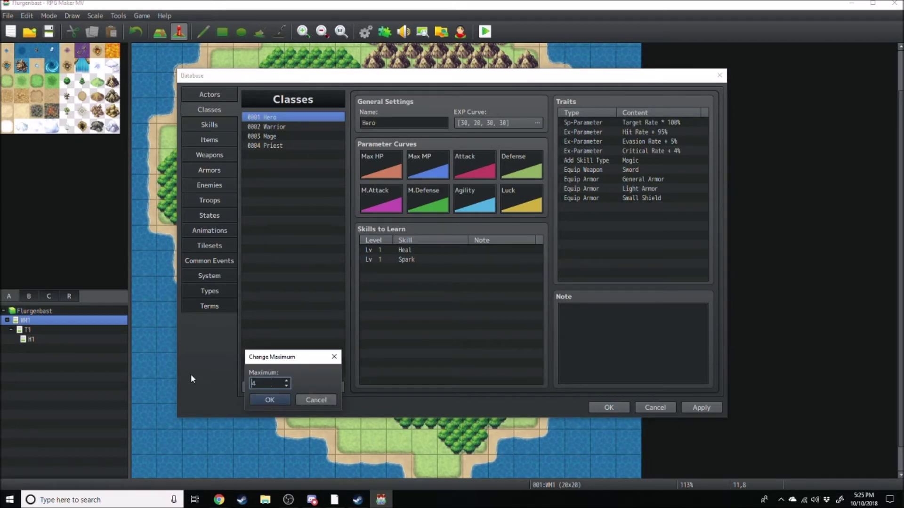
left_click(268, 399)
left_click(281, 154)
left_click(401, 124)
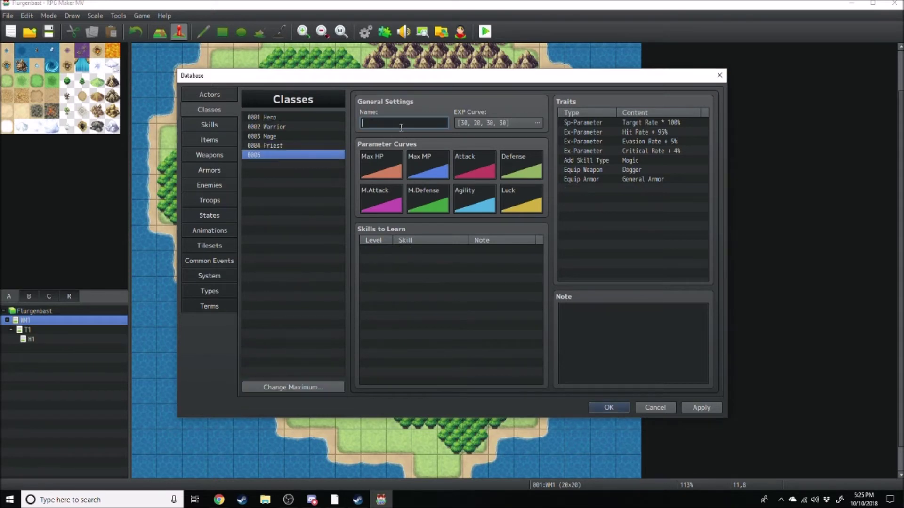
type("Engineer")
left_click(312, 230)
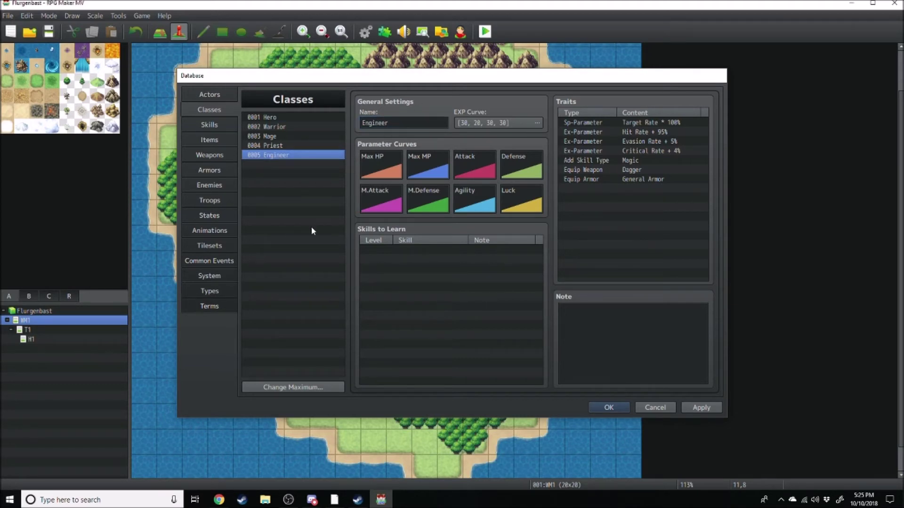
Reopen the Database and compare Hero, Warrior, Mage and Priest settings with Engineer
key("Return")
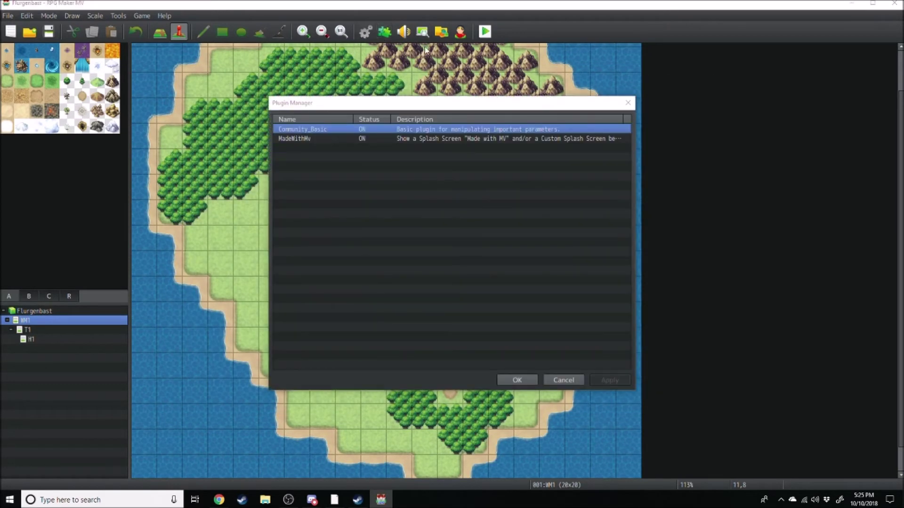
left_click(627, 103)
left_click(367, 32)
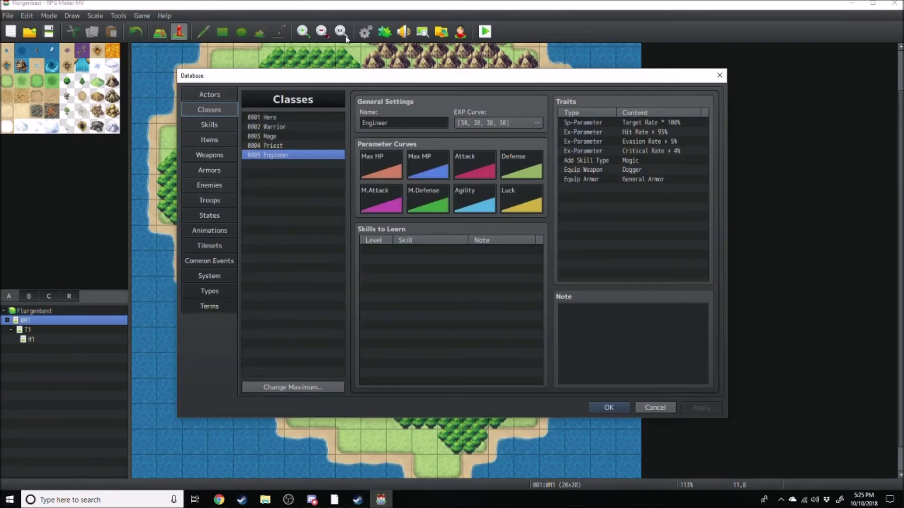
left_click(275, 117)
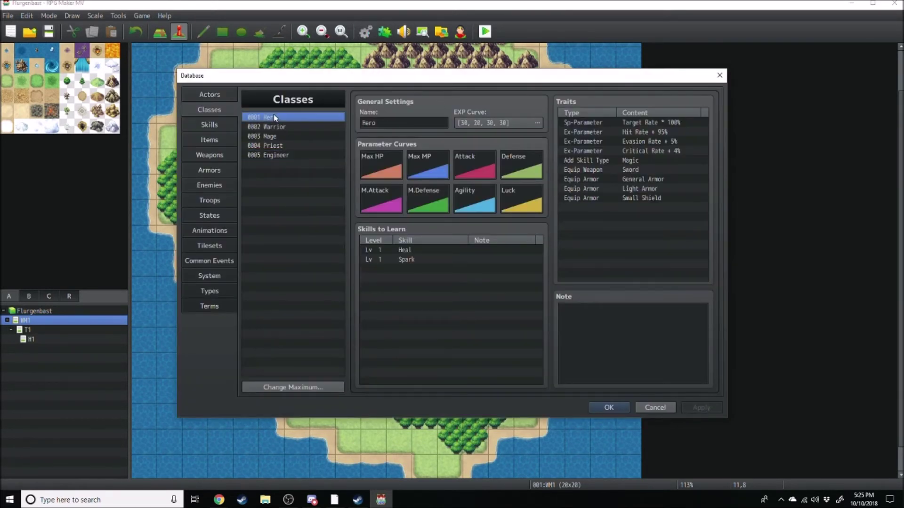
left_click(272, 127)
left_click(273, 136)
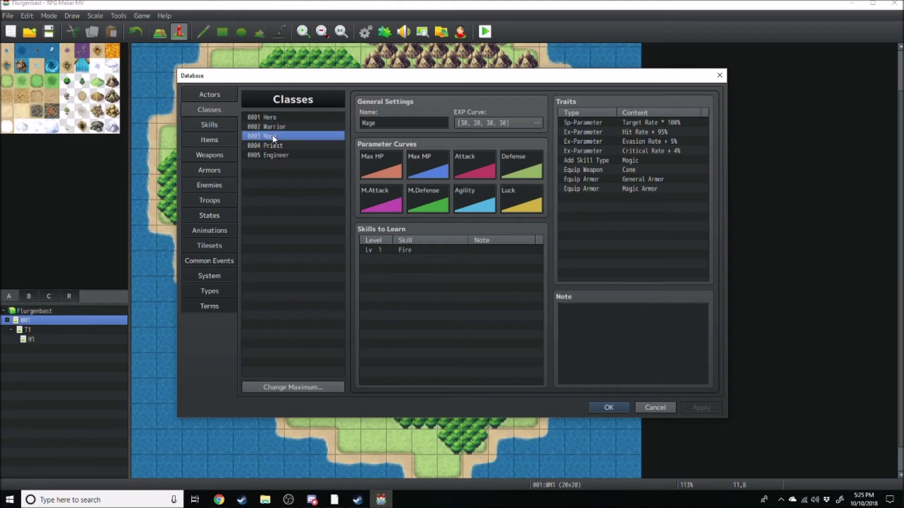
left_click(272, 146)
left_click(277, 156)
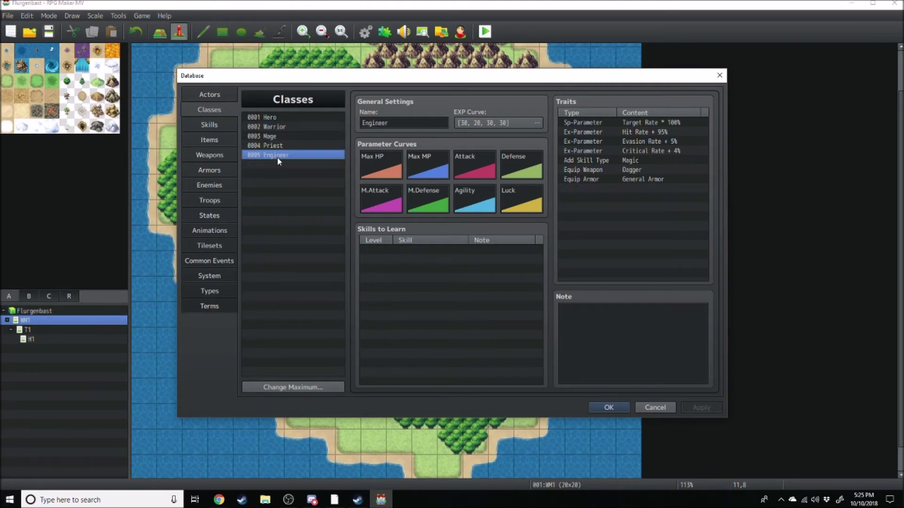
left_click(277, 146)
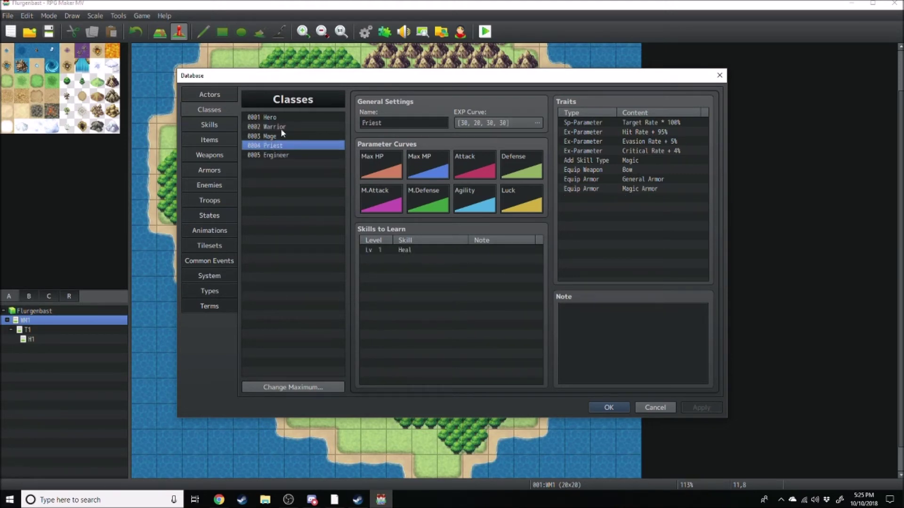
left_click(276, 155)
left_click(518, 123)
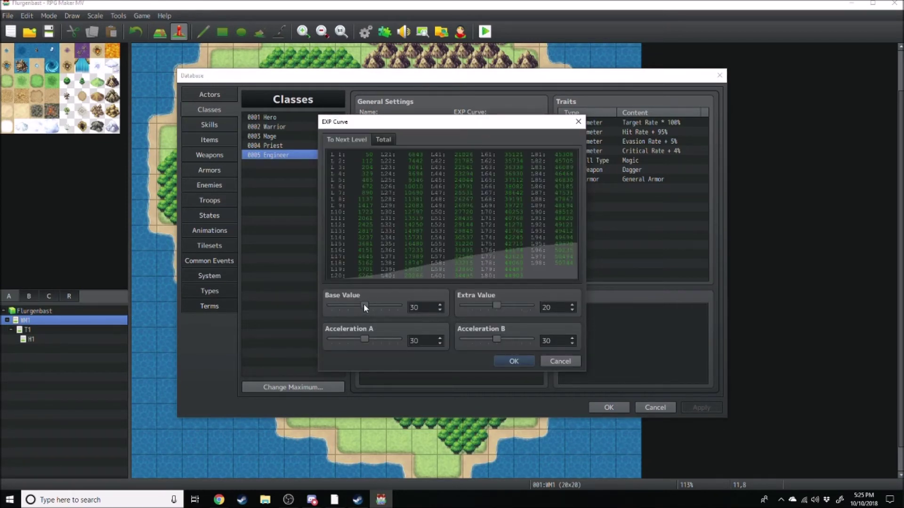
mouse_move(364, 305)
left_mouse_down()
mouse_move(399, 301)
mouse_move(335, 302)
mouse_move(399, 307)
mouse_move(352, 306)
left_mouse_up()
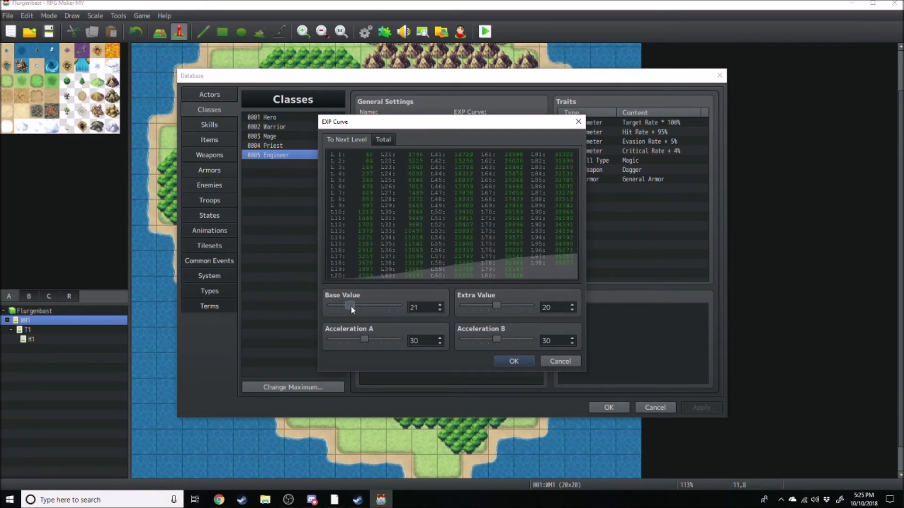
left_click(346, 339)
left_click_drag(498, 304, 526, 299)
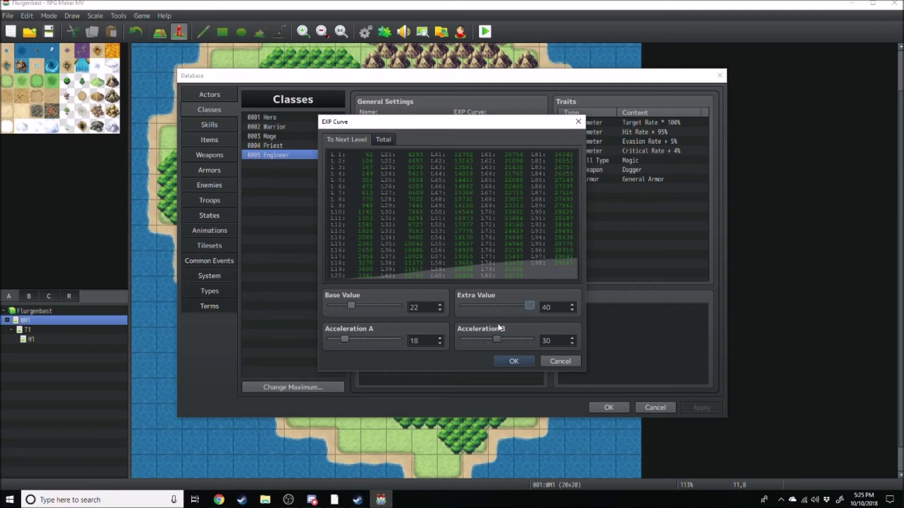
left_click_drag(496, 339, 522, 338)
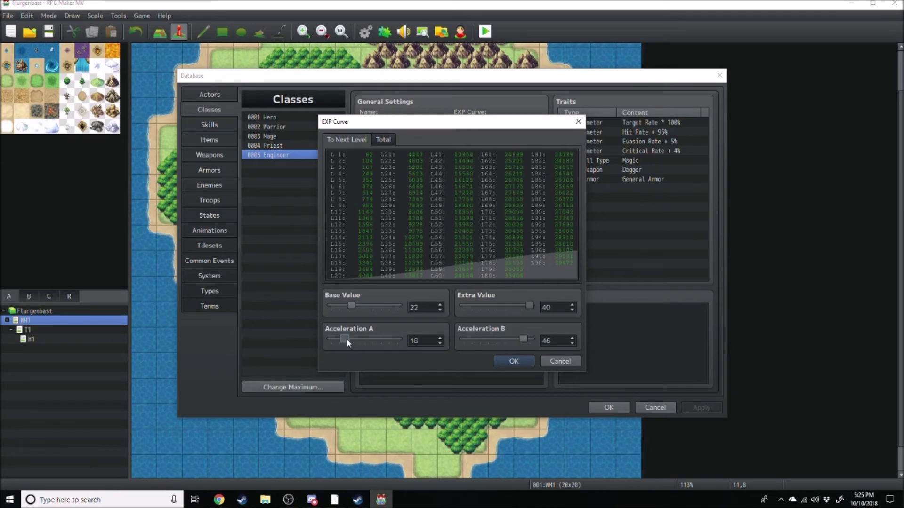
left_click_drag(346, 338, 392, 338)
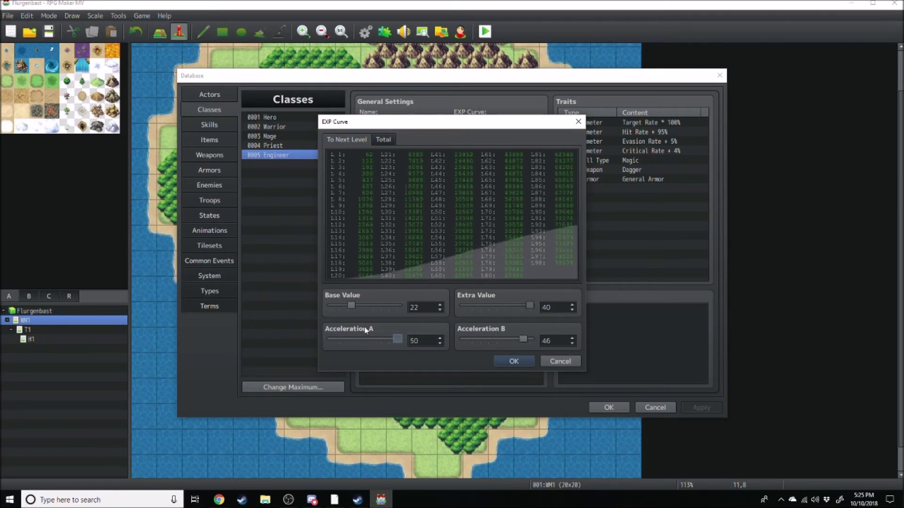
left_click(560, 362)
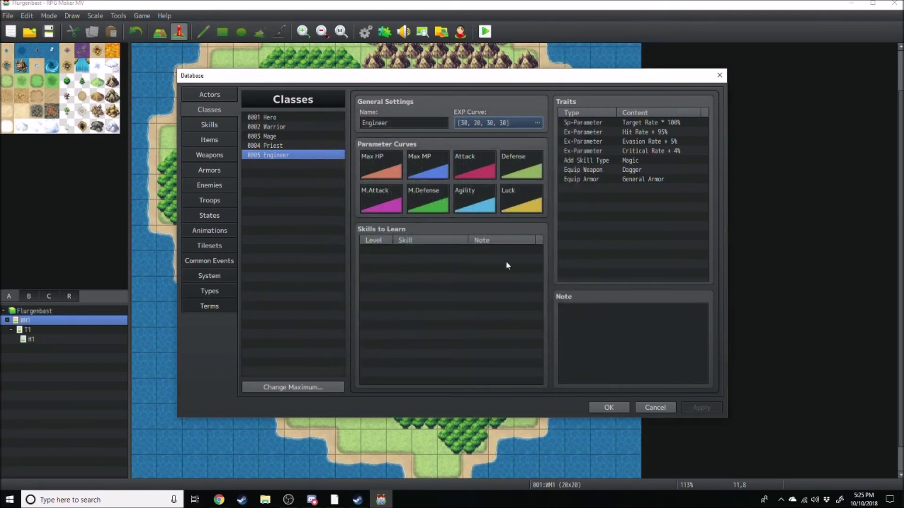
left_click(503, 123)
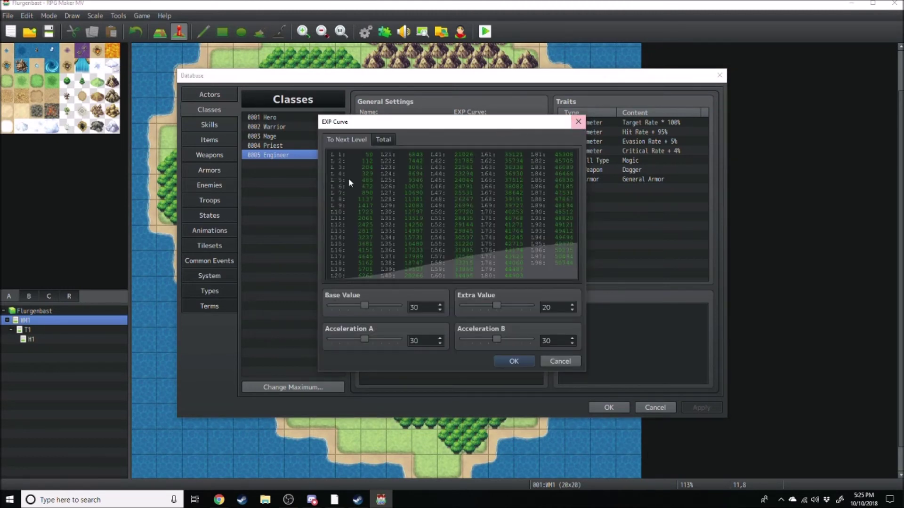
left_click(383, 143)
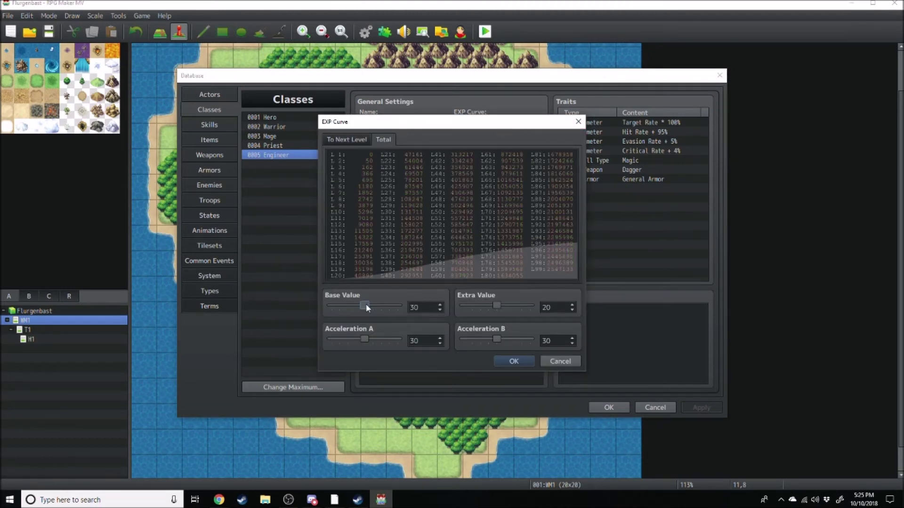
mouse_move(366, 304)
left_mouse_down()
mouse_move(391, 303)
mouse_move(353, 302)
left_mouse_up()
left_click(357, 141)
left_click(576, 123)
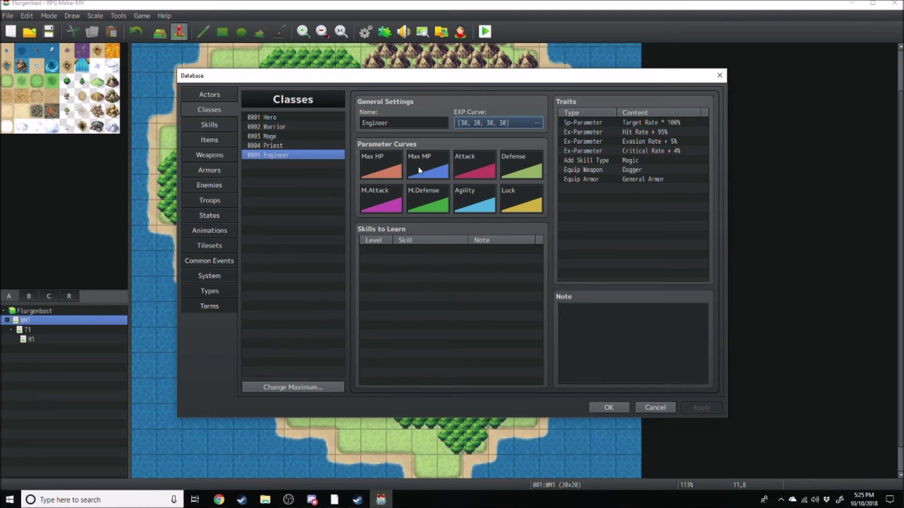
left_click(287, 145)
Open Engineer's parameter curves and try Max HP presets A through E
left_click(279, 153)
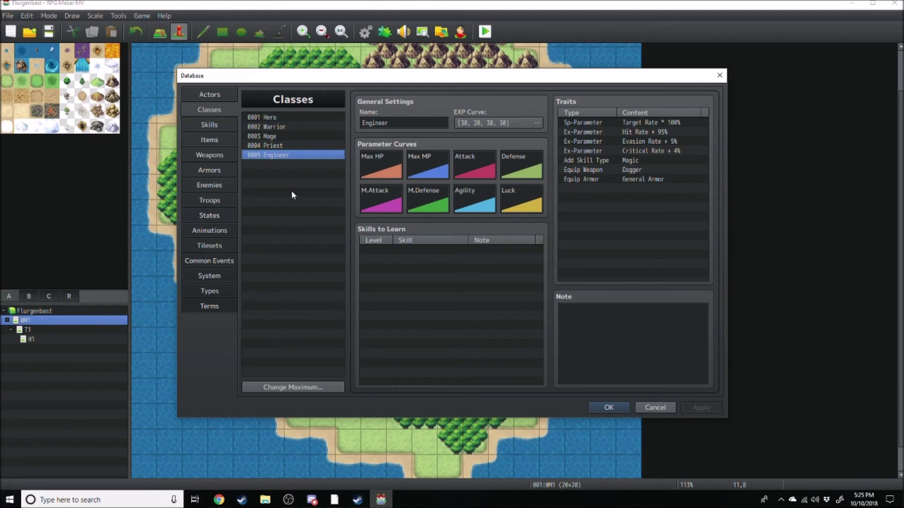
double_click(389, 170)
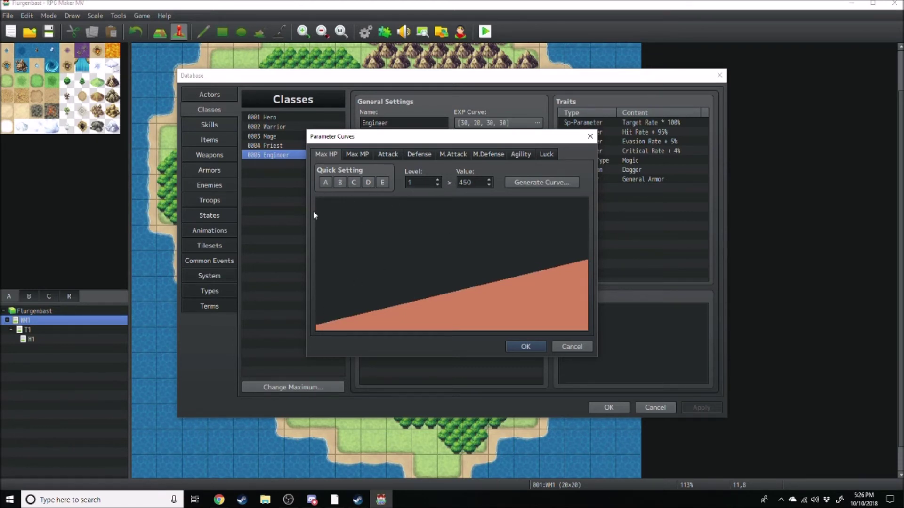
left_click(325, 182)
left_click(340, 182)
left_click(354, 182)
left_click(368, 182)
left_click(383, 182)
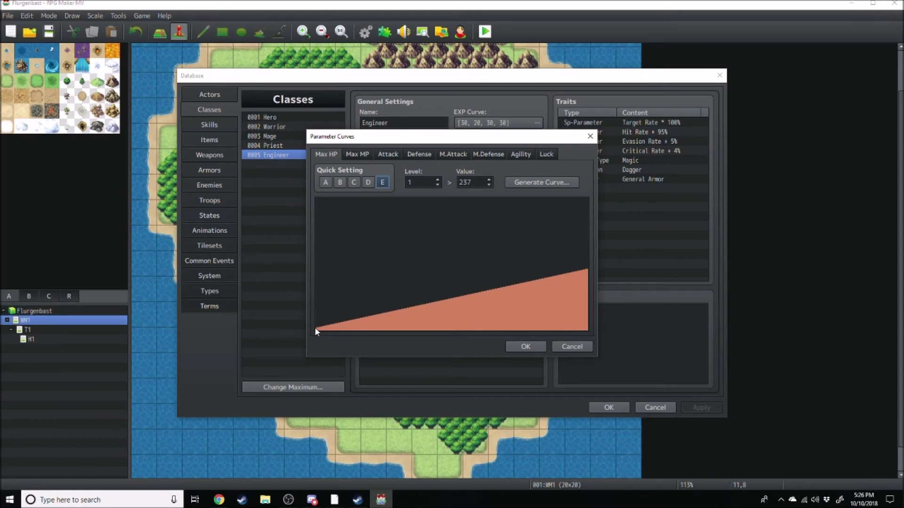
left_click(369, 314)
left_click_drag(369, 315, 402, 311)
Generate new Max HP curves, first with faster, then slower early growth
left_click(521, 182)
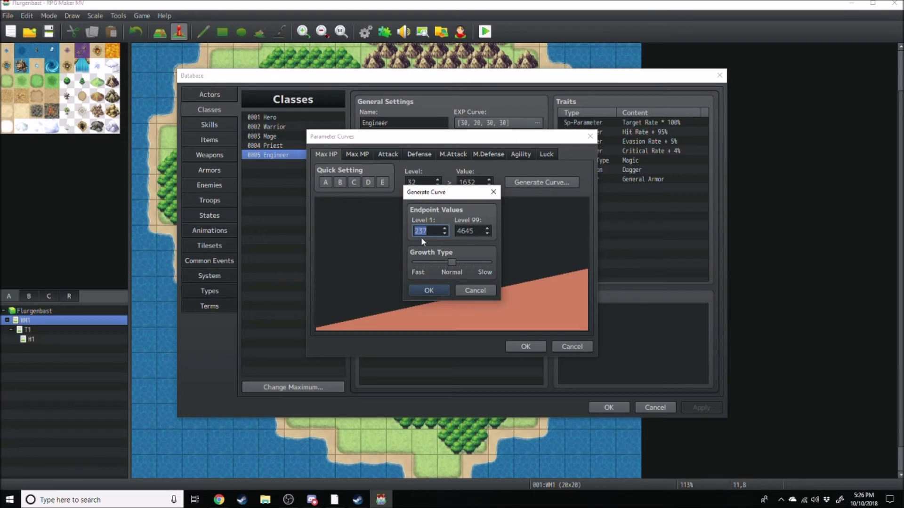
left_click_drag(450, 262, 434, 262)
left_click(424, 290)
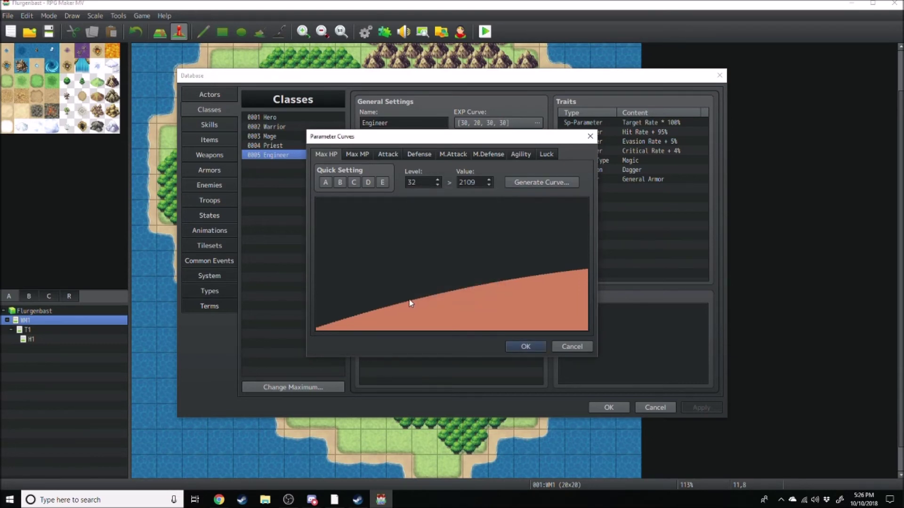
left_click_drag(408, 300, 429, 312)
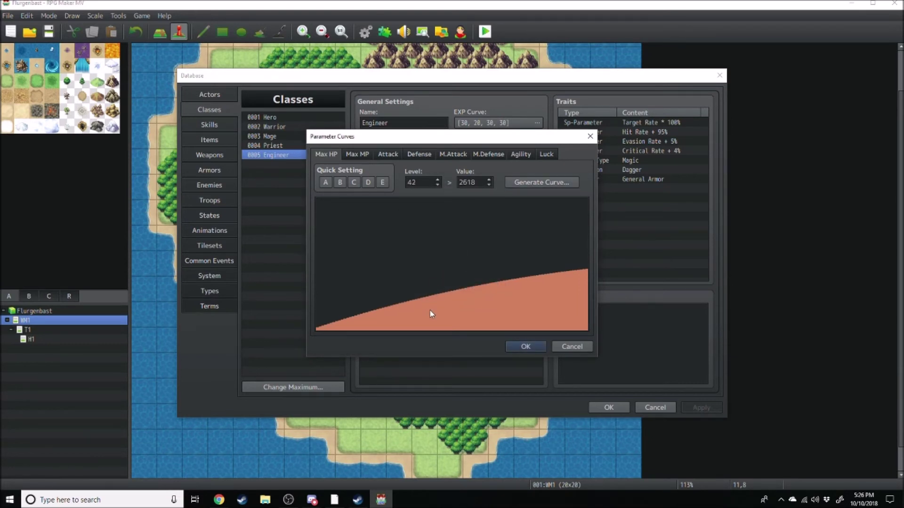
left_click(531, 183)
key("Escape")
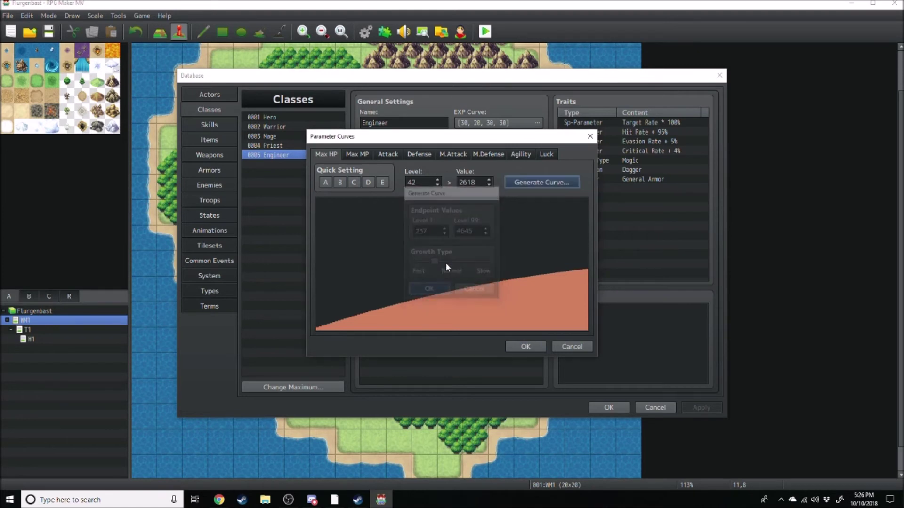
left_click(560, 183)
left_click_drag(453, 263, 476, 264)
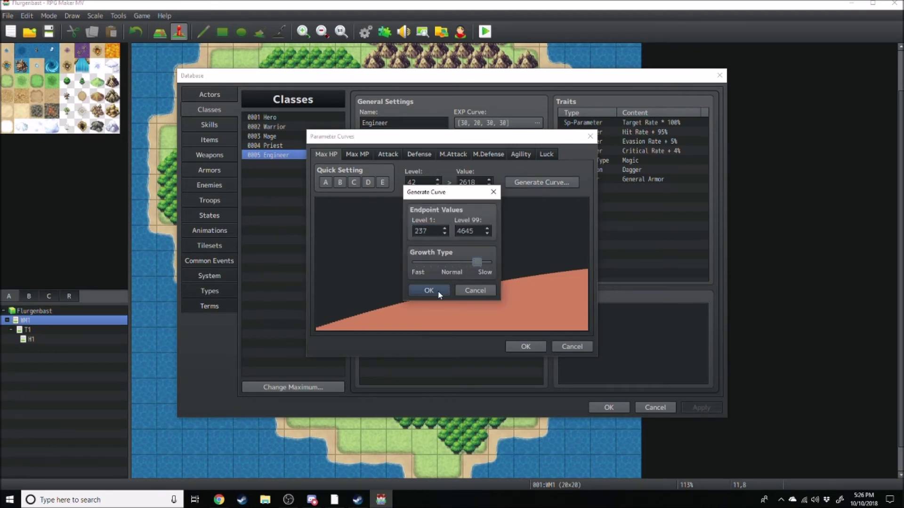
left_click(428, 290)
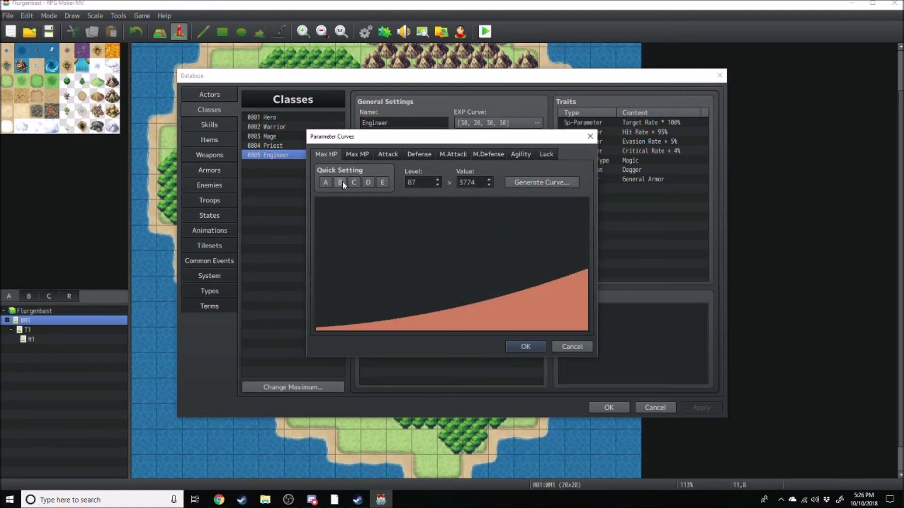
Settle on Quick Setting D for Max HP and keep the change
left_click(354, 183)
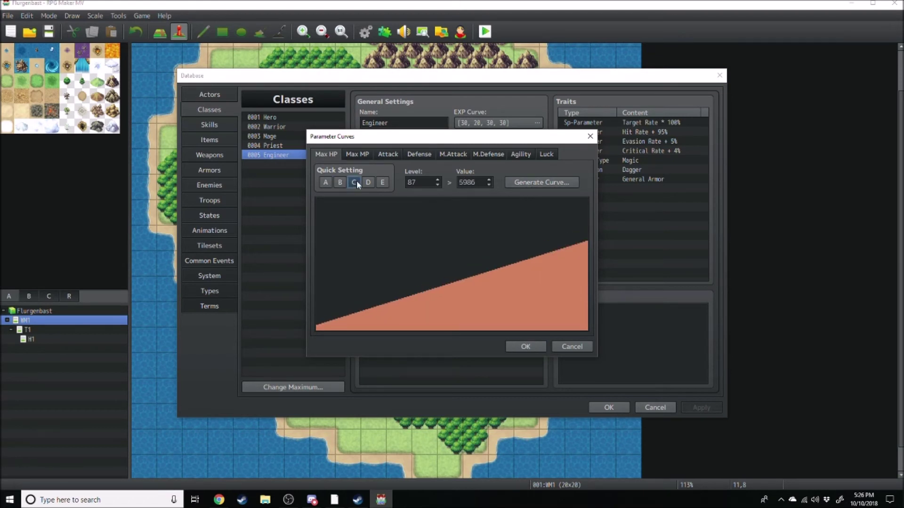
left_click(382, 182)
left_click(325, 182)
left_click(370, 181)
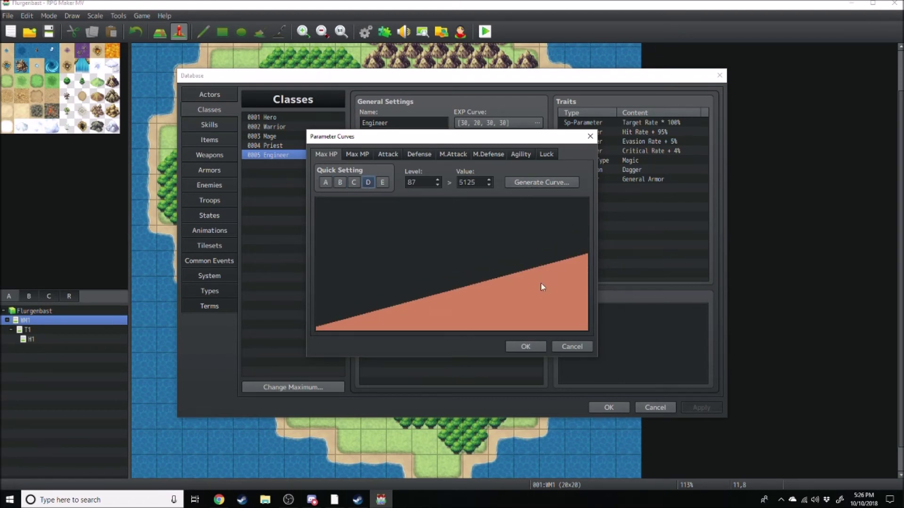
left_click(520, 346)
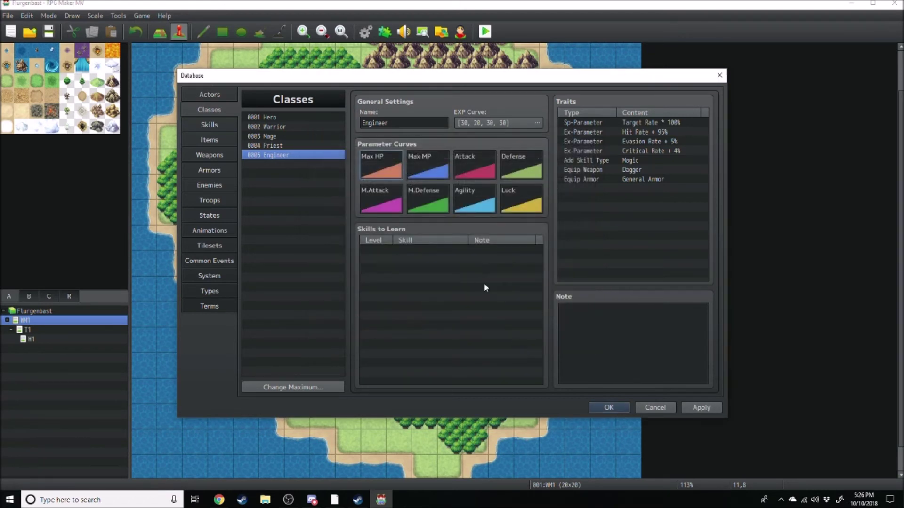
double_click(433, 170)
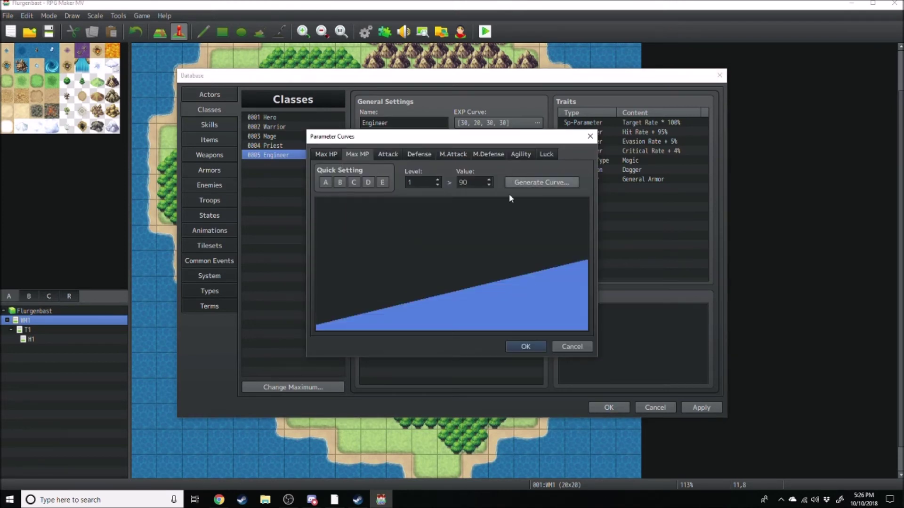
Generate a slower Max MP curve rising to 1070, then switch it to preset B
left_click(523, 185)
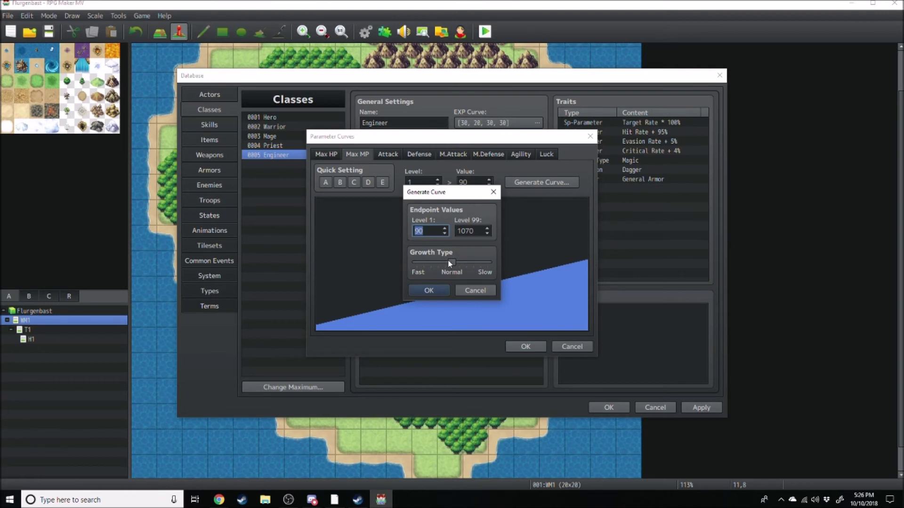
left_click_drag(451, 262, 463, 262)
left_click(427, 289)
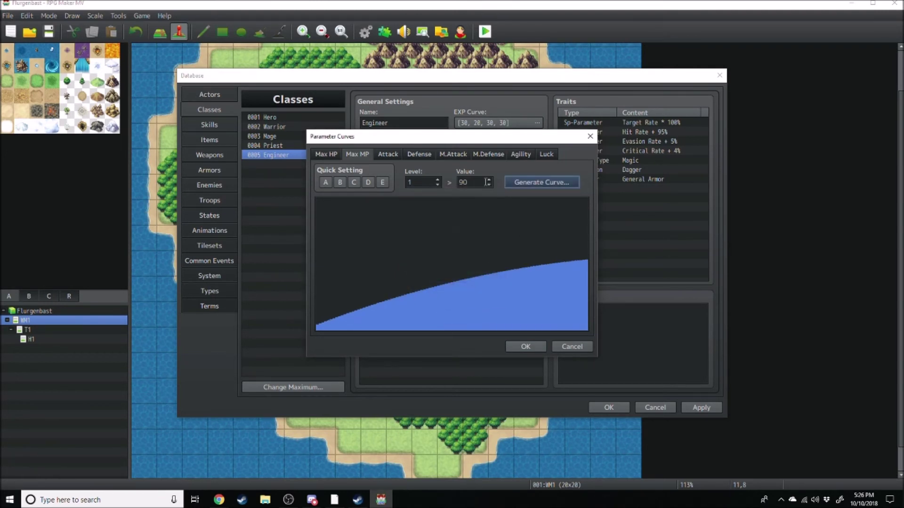
left_click(490, 184)
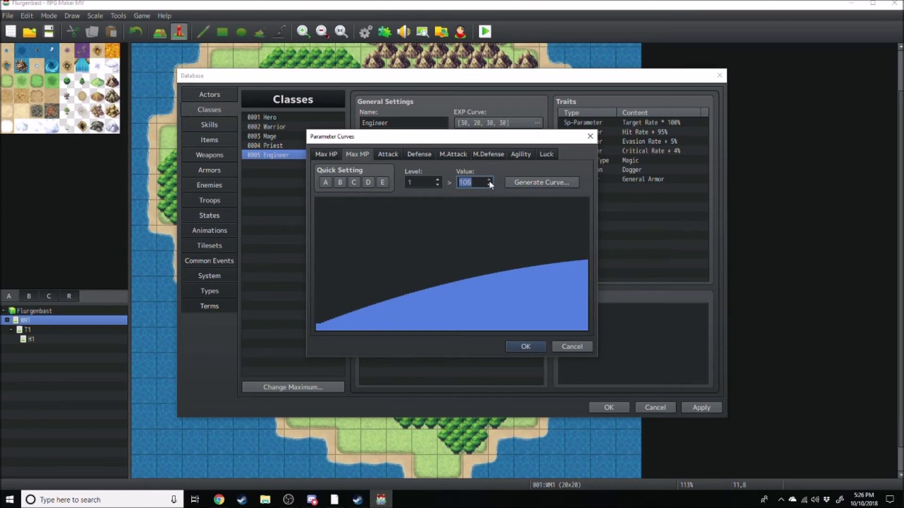
left_click(437, 180)
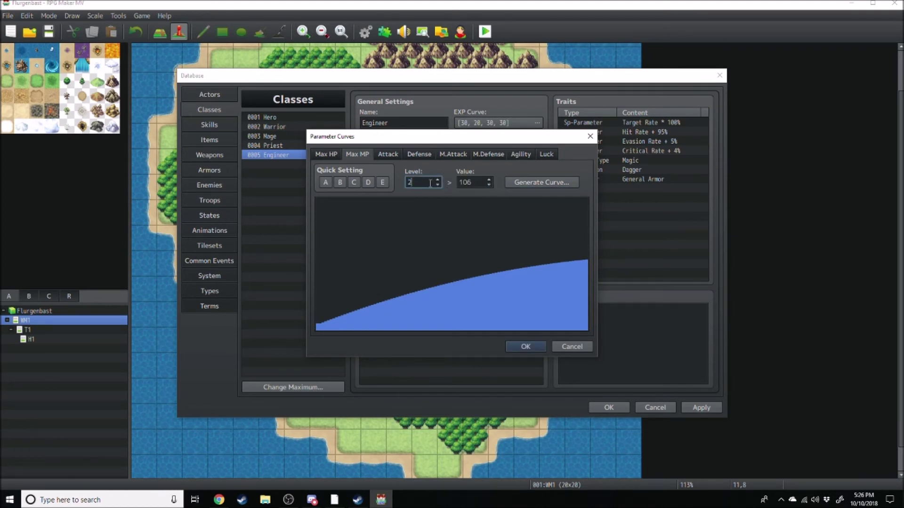
left_click(335, 183)
key("Return")
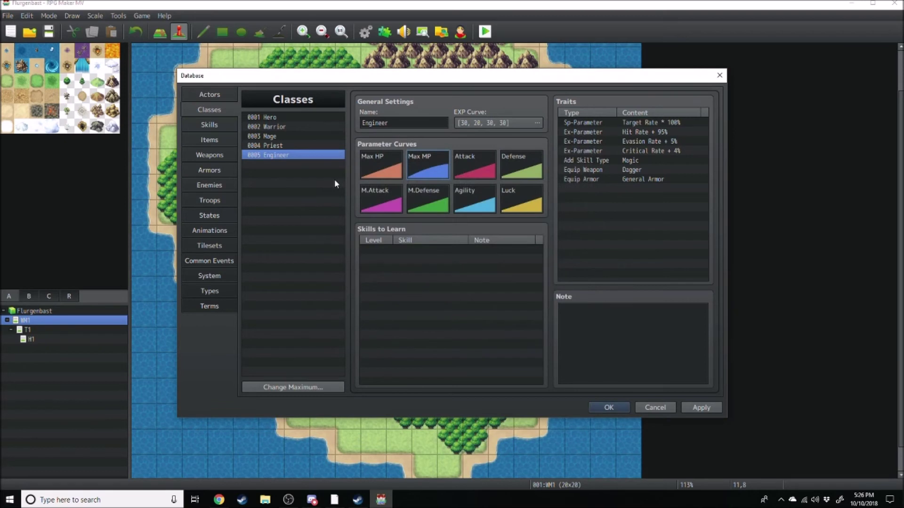
Reopen the Max MP curve to check its value at level 13
double_click(416, 174)
double_click(476, 181)
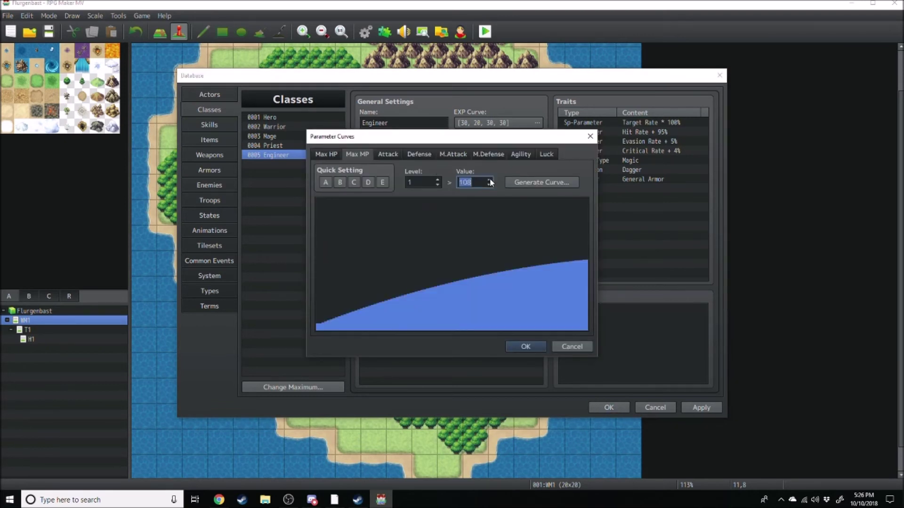
key("shift+Tab")
key("Up")
key("Up")
key("Up")
key("Up")
key("Up")
key("Up")
key("Up")
key("Up")
key("Up")
key("Up")
key("Up")
key("Up")
key("Tab")
key("Return")
Apply preset B to the Attack curve and review the remaining parameter curves
double_click(472, 165)
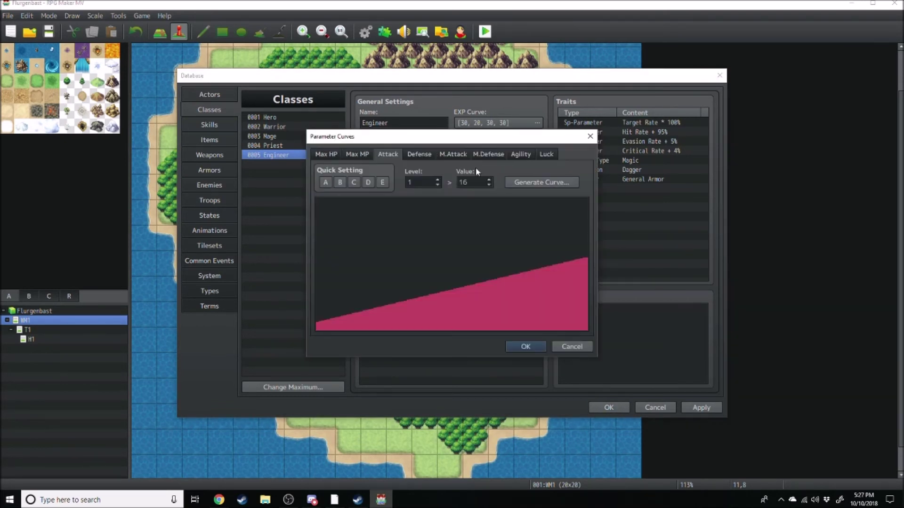
left_click(341, 183)
left_click(526, 347)
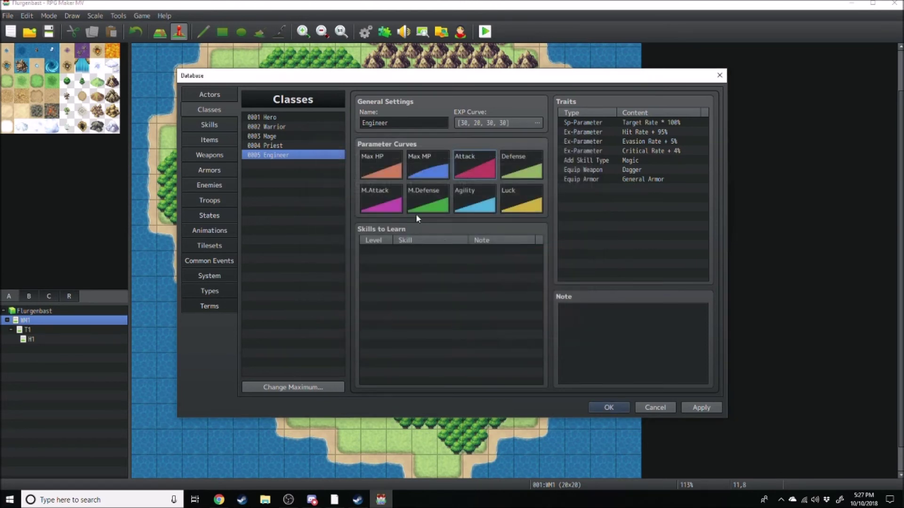
double_click(516, 173)
left_click(382, 182)
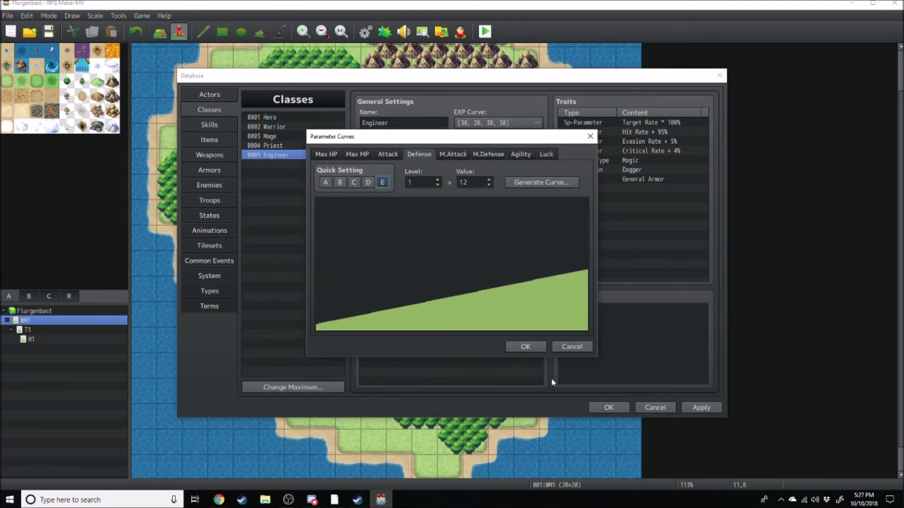
left_click(452, 155)
left_click(489, 155)
left_click(546, 155)
left_click(325, 183)
left_click(525, 347)
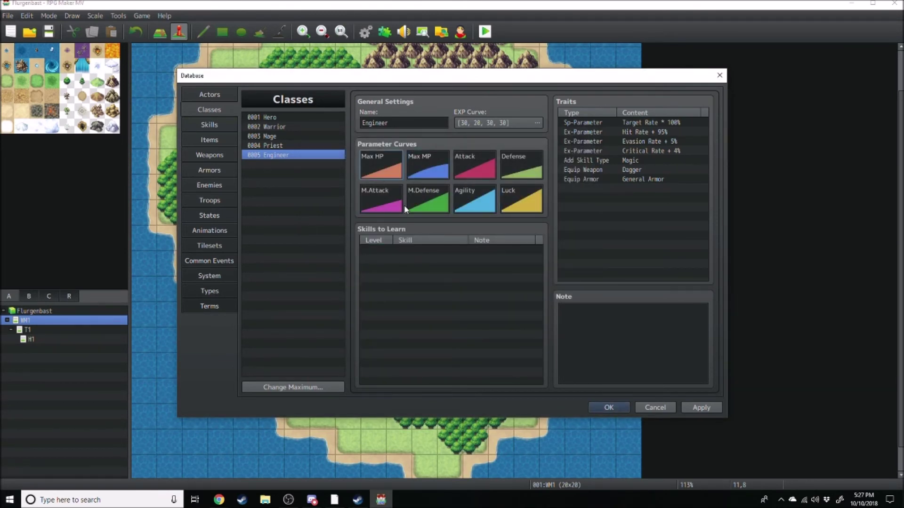
Recheck the Max HP curve values at levels 2 and 3
double_click(378, 165)
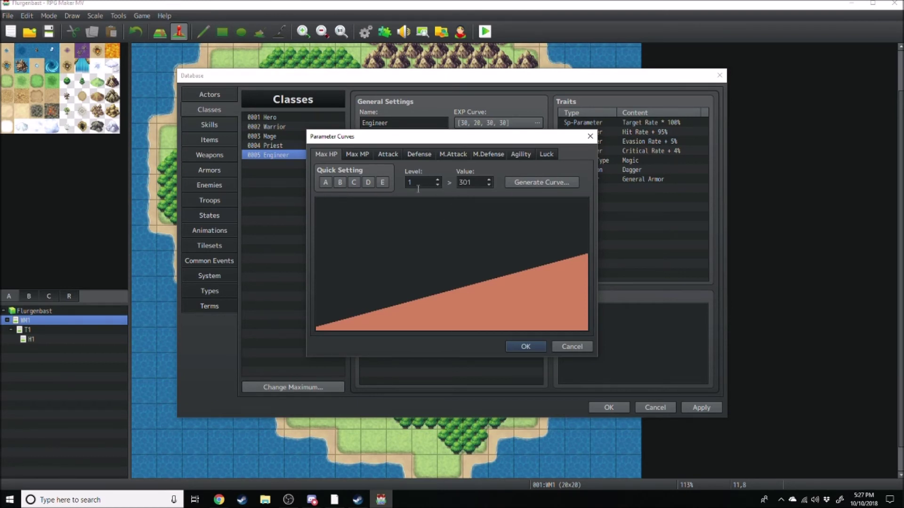
left_click(437, 180)
left_click(437, 180)
left_click(519, 344)
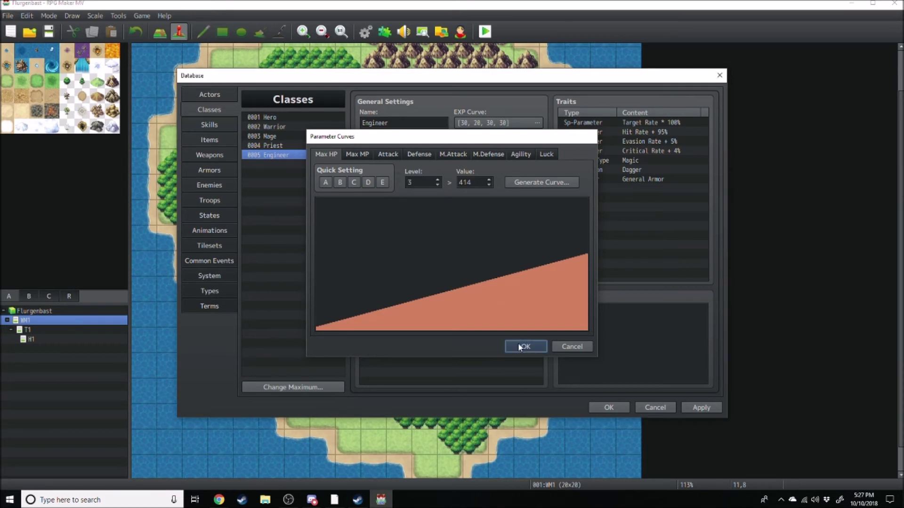
Look over Engineer's traits, including Critical Rate and Target Rate, and its learnable-skill slots
left_click(387, 249)
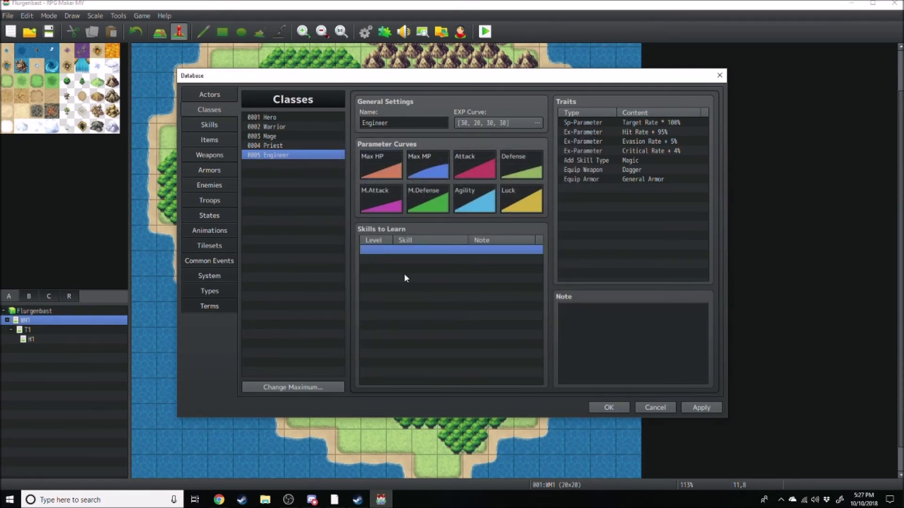
left_click(602, 123)
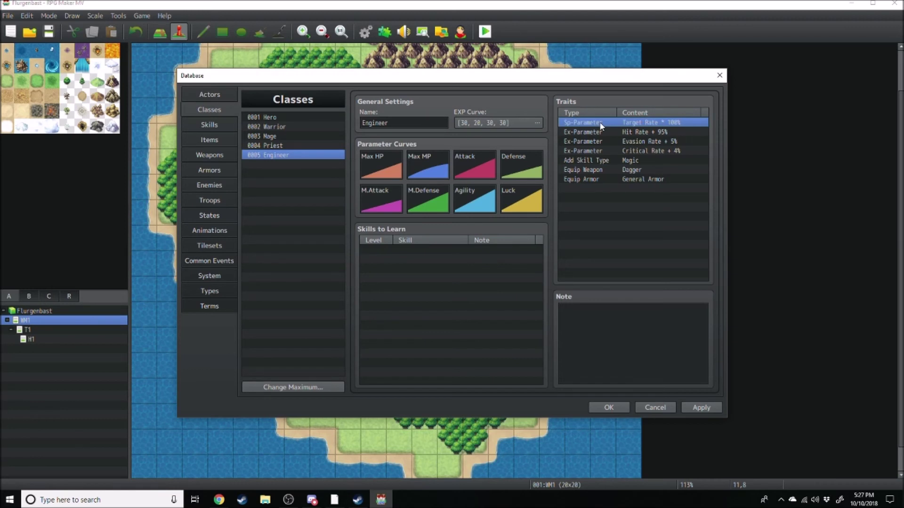
left_click(619, 151)
left_click(642, 124)
left_click(394, 250)
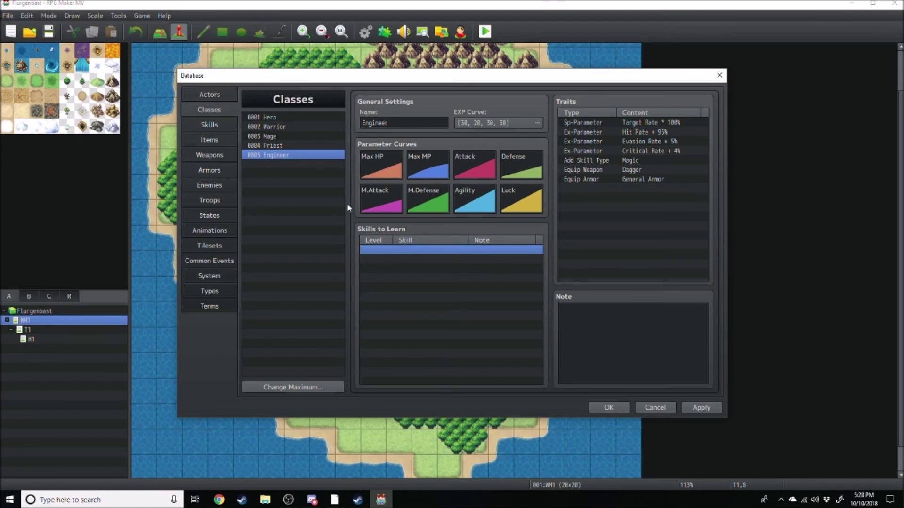
left_click(218, 125)
Look over the Attack, Guard, Dual Attack, Escape, Heal, Fire and Spark skills, ending on Spark
left_click(296, 127)
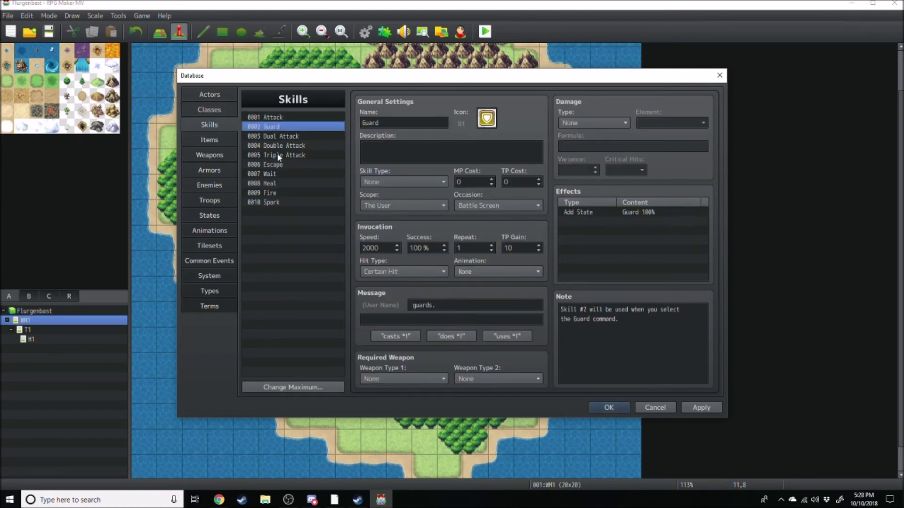
left_click(265, 193)
left_click(258, 203)
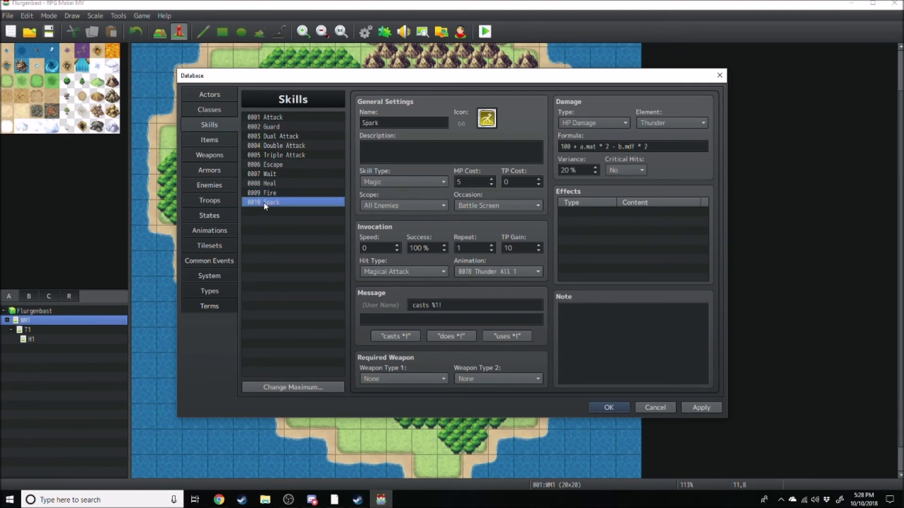
left_click(268, 183)
left_click(281, 164)
left_click(291, 136)
left_click(297, 118)
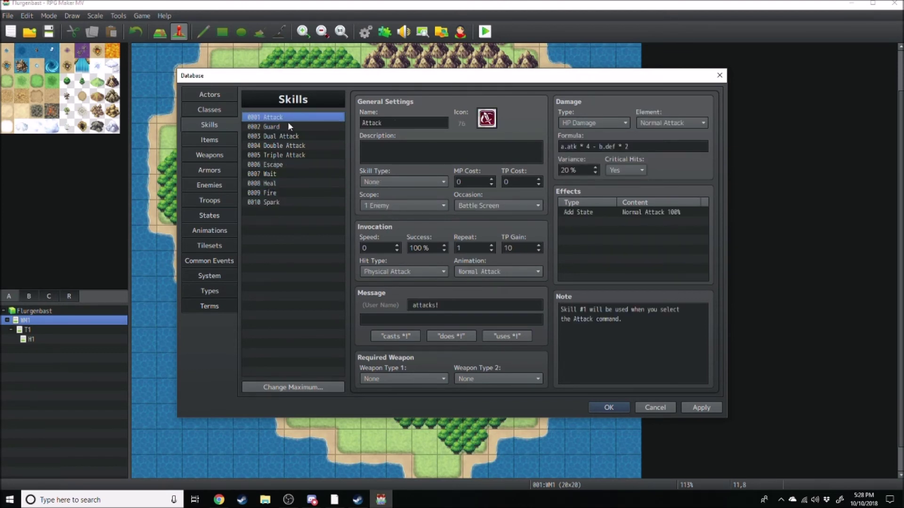
left_click(278, 183)
left_click(277, 202)
left_click(279, 192)
left_click(278, 165)
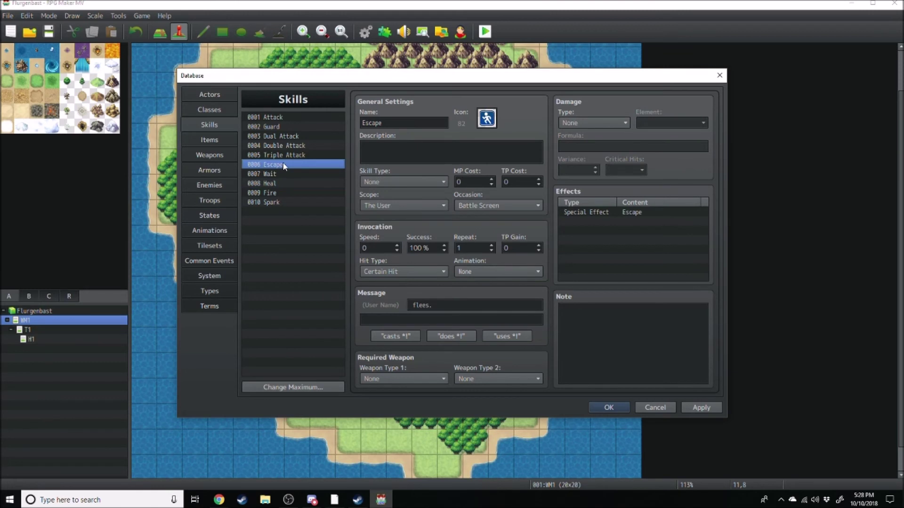
left_click(278, 126)
left_click(278, 117)
left_click(274, 202)
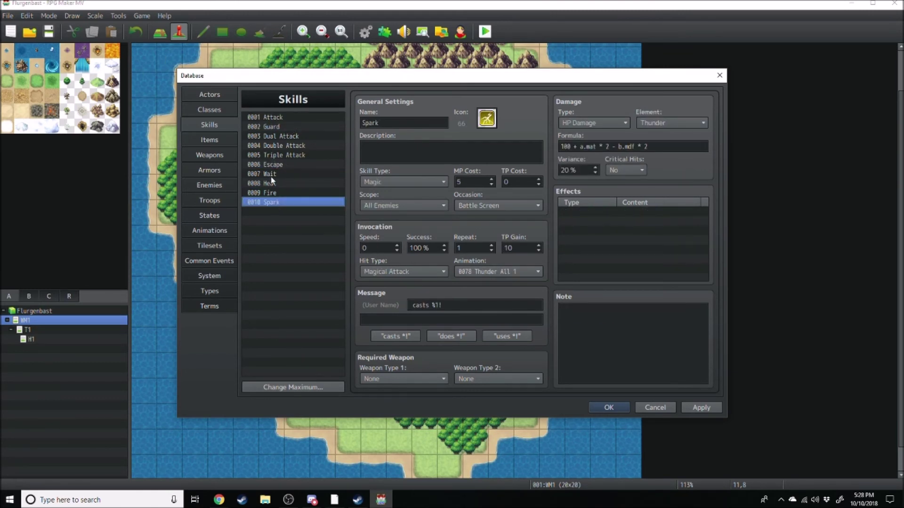
Make the Engineer class learn 0010 Spark at level 1, then go back to Actors
left_click(219, 109)
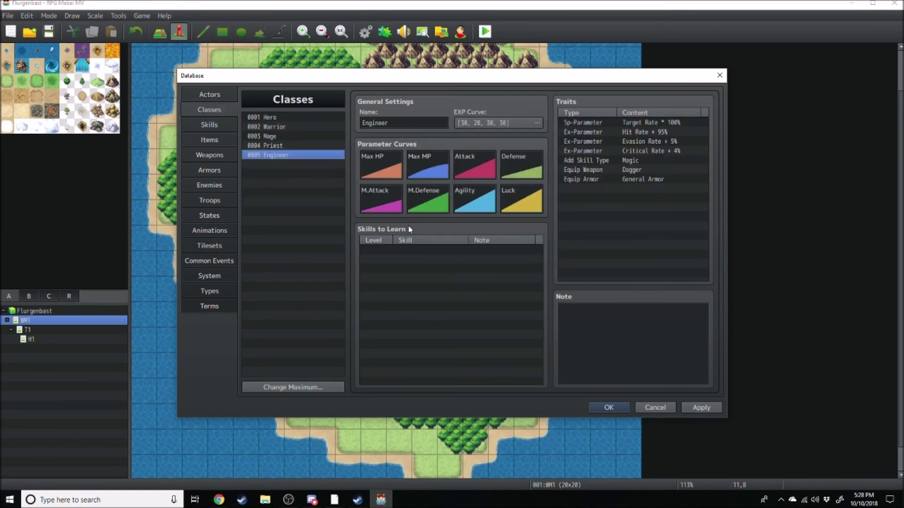
double_click(403, 257)
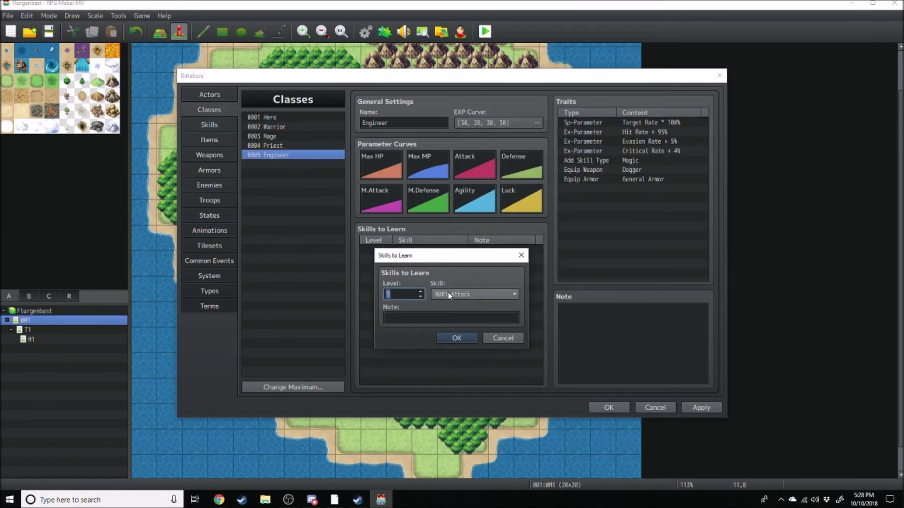
left_click(474, 294)
left_click(449, 404)
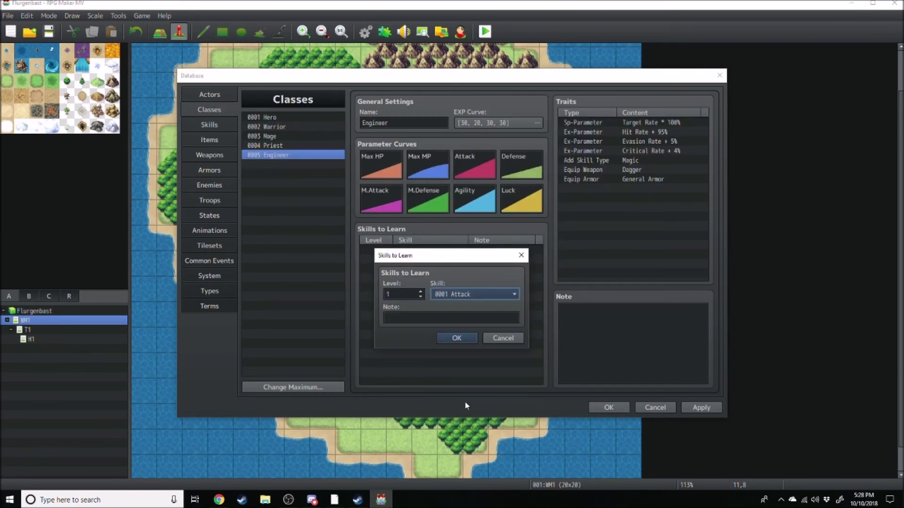
left_click(454, 339)
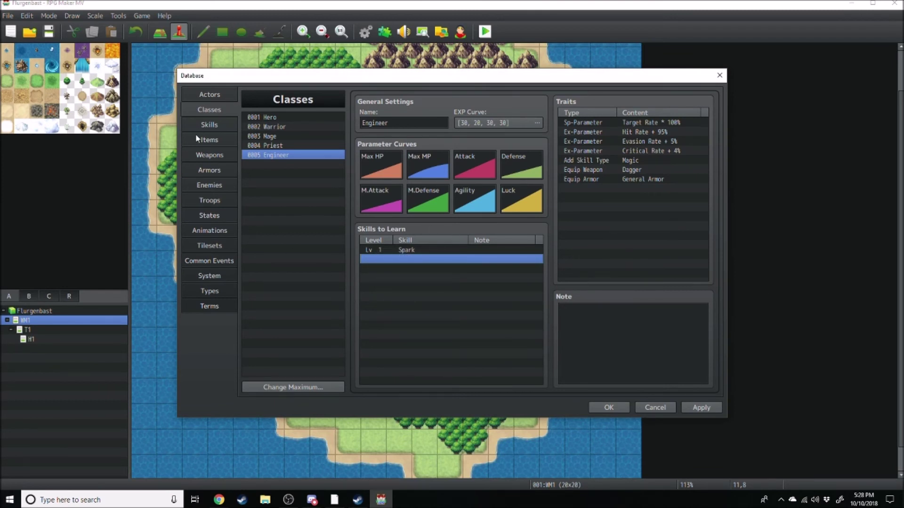
left_click(219, 96)
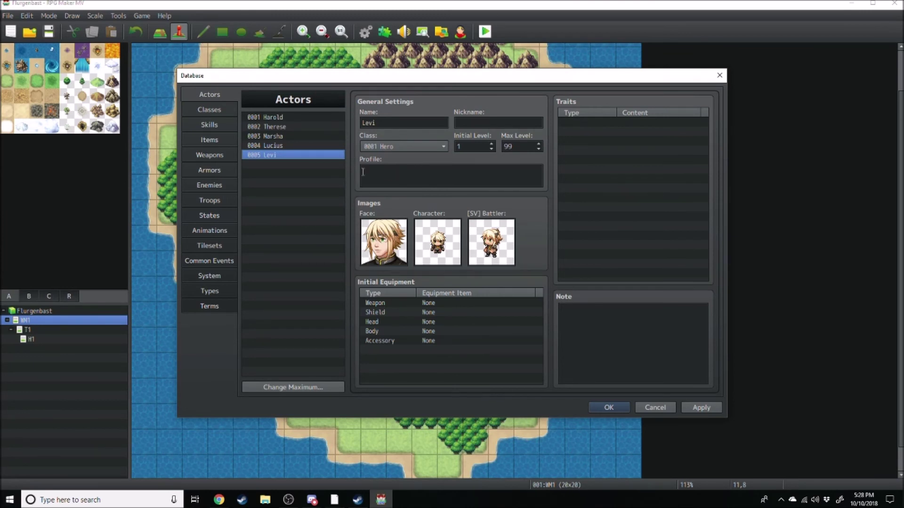
Change Levi's class to Engineer
left_click(425, 147)
left_click(382, 206)
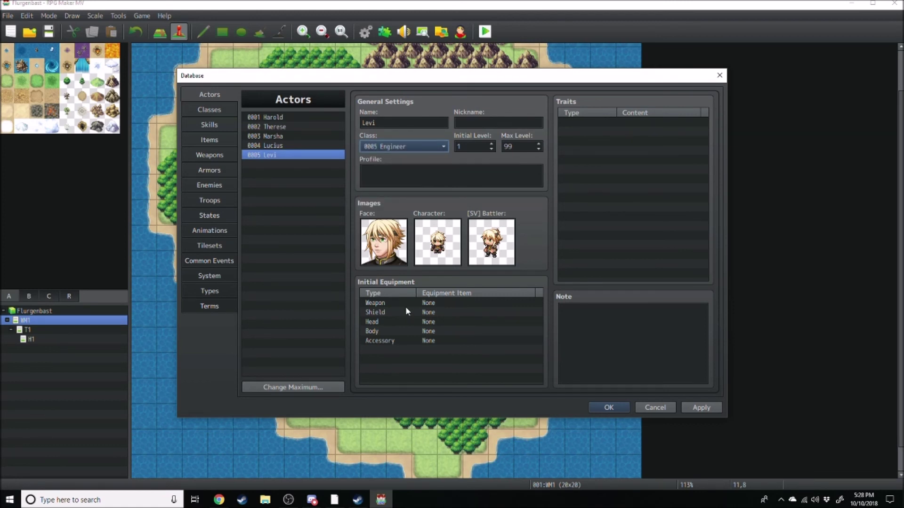
double_click(384, 302)
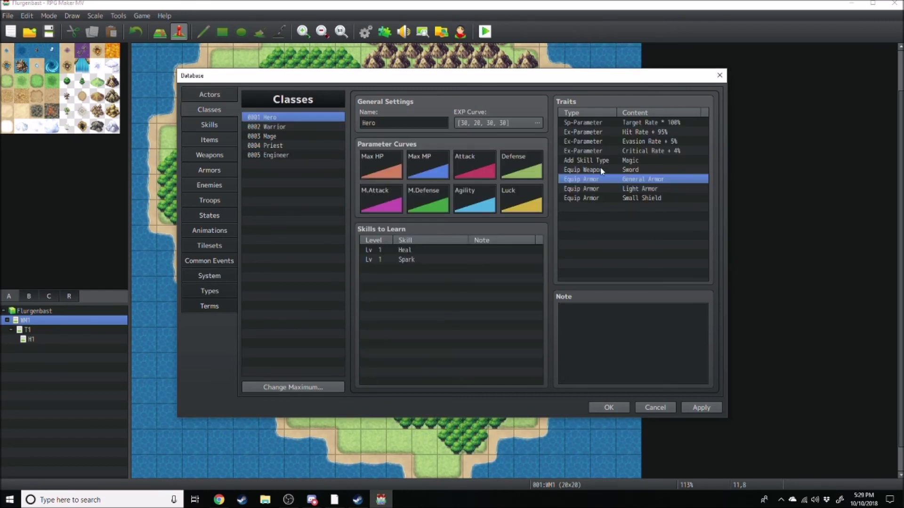
Add an Equip Weapon: Sword trait to the Engineer class alongside Dagger and General Armor
left_click(592, 170)
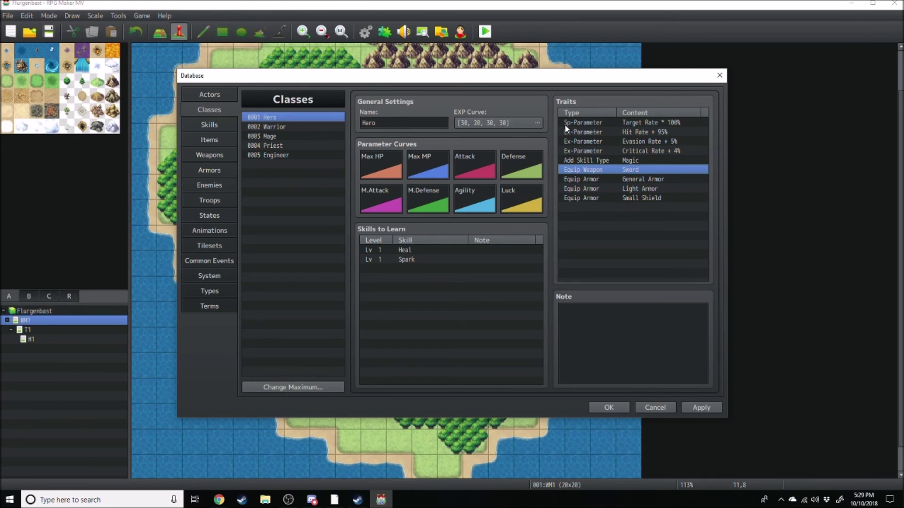
left_click(282, 155)
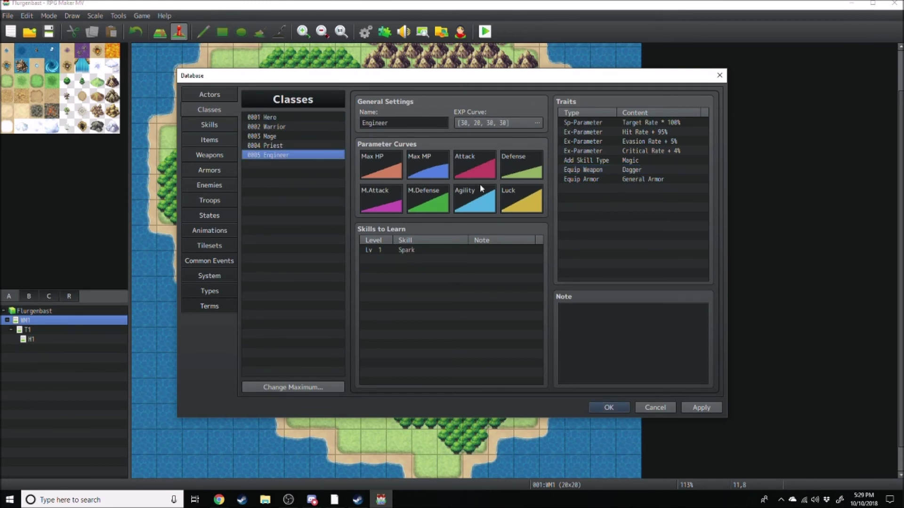
left_click(577, 188)
key("ctrl+v")
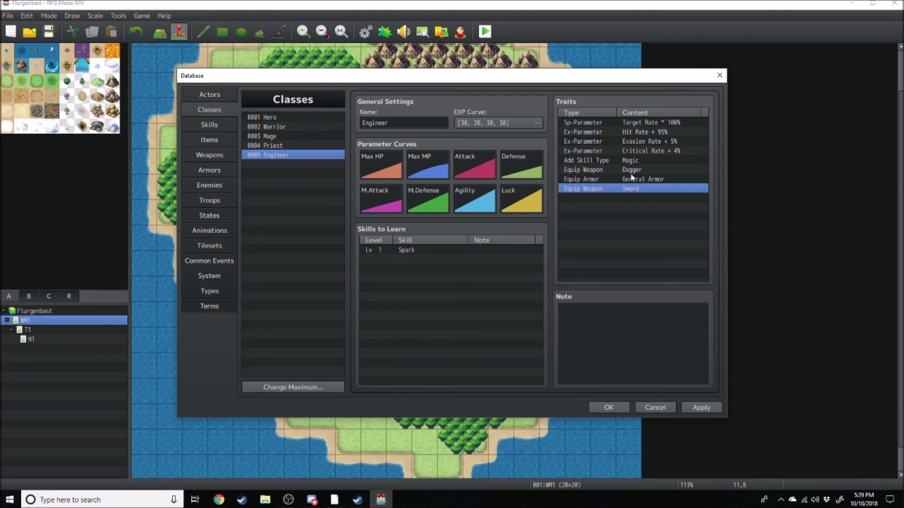
left_click(631, 172)
left_click(630, 189)
left_click(631, 180)
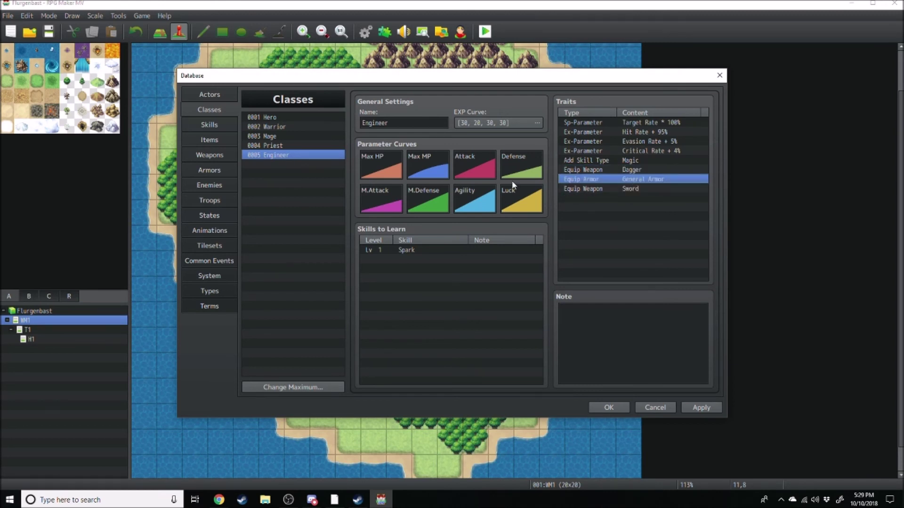
left_click(215, 97)
Set Levi's starting weapon to Sword and his starting head armor to Hat
double_click(385, 302)
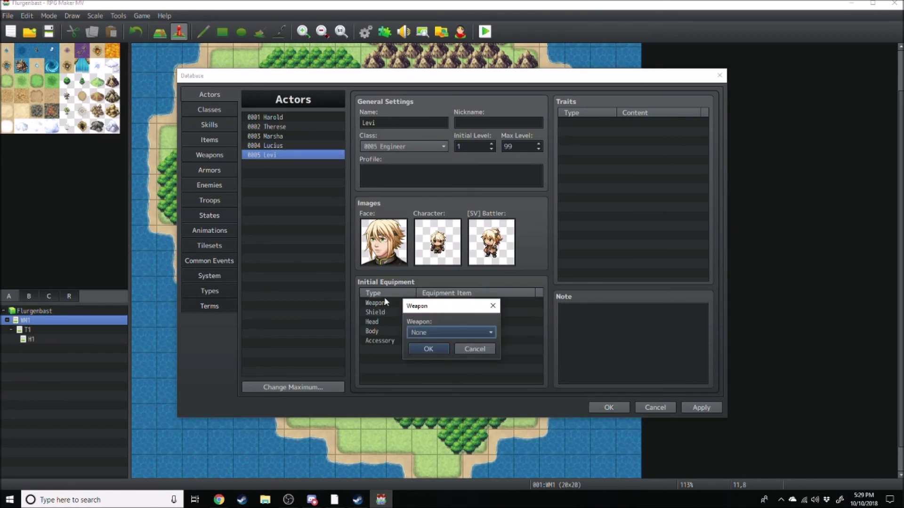
left_click(432, 331)
left_click(426, 356)
left_click(431, 352)
double_click(379, 320)
left_click(437, 351)
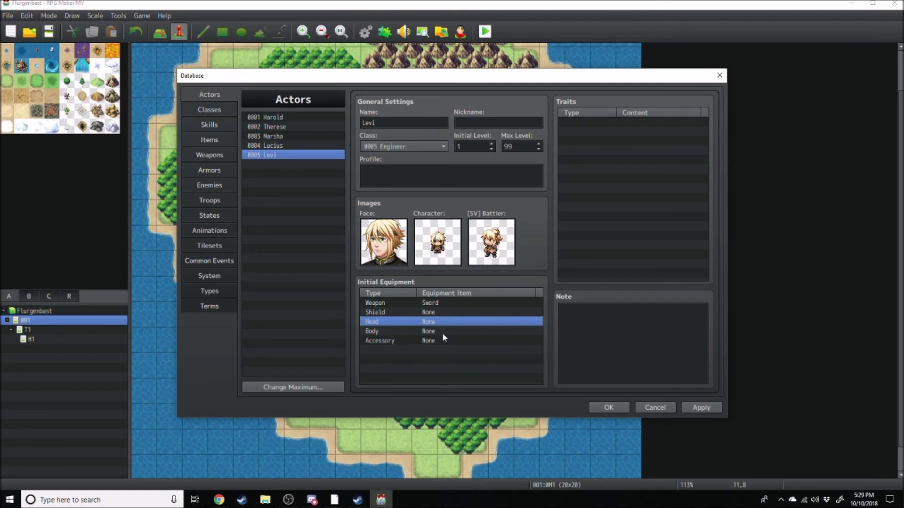
double_click(413, 322)
left_click(429, 333)
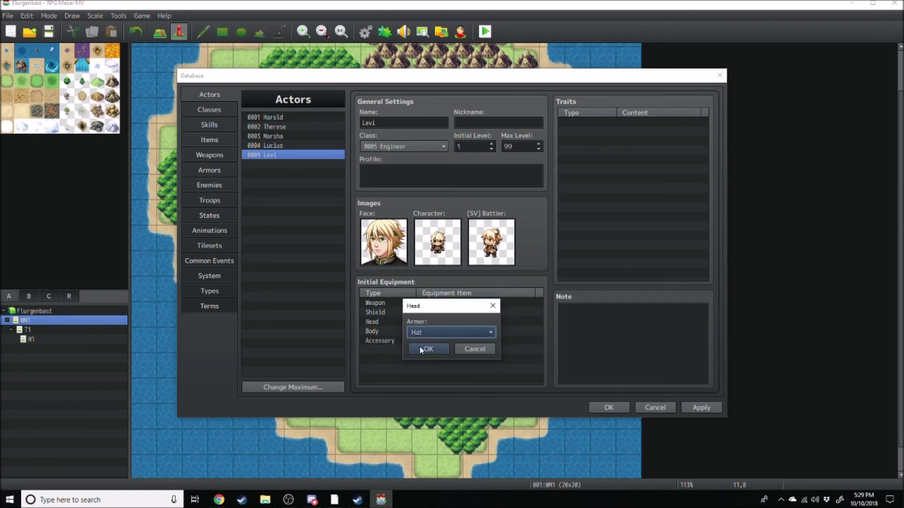
left_click(419, 346)
Leave Levi's starting shield as None and give him Cloth as starting body armor
double_click(387, 309)
left_click(423, 345)
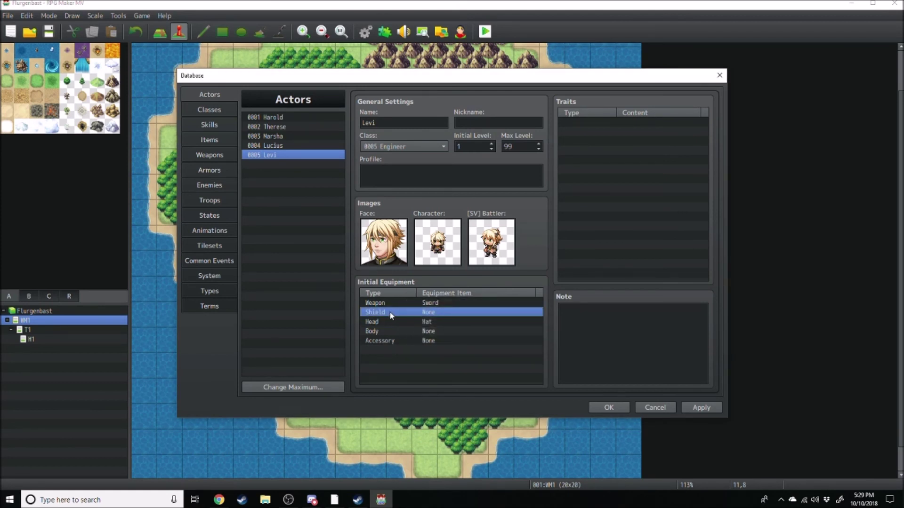
left_click(435, 322)
double_click(433, 315)
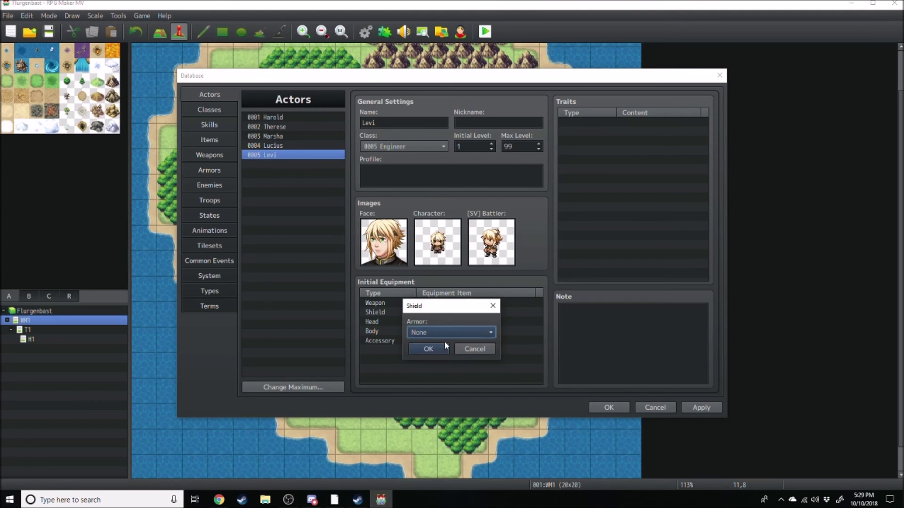
left_click(474, 349)
double_click(401, 330)
left_click(442, 333)
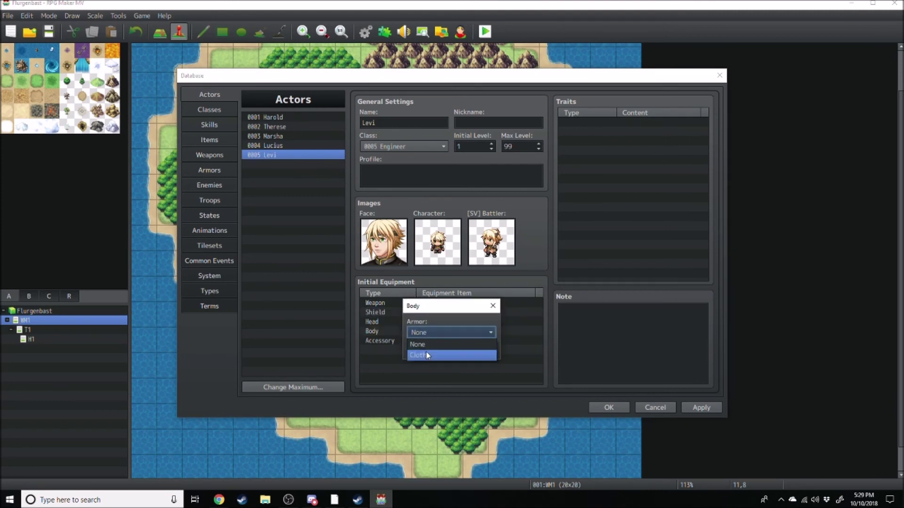
left_click(427, 356)
left_click(429, 345)
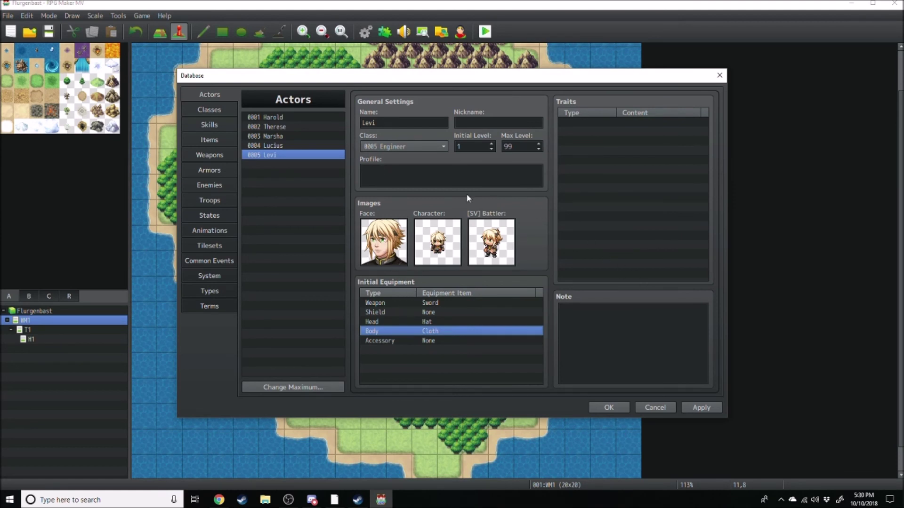
left_click(209, 109)
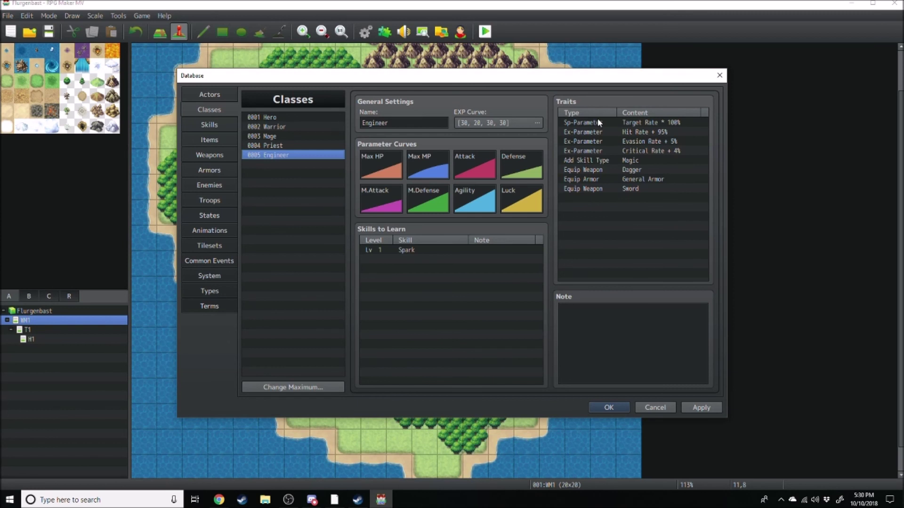
Review the Engineer traits and the Skills, Items and Weapons lists, then close the Database with OK
left_click_drag(580, 158, 603, 123)
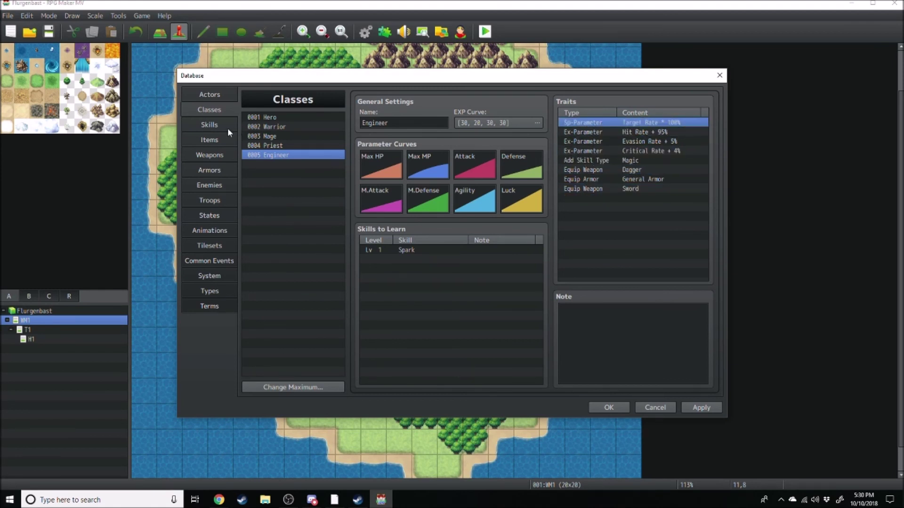
left_click(214, 125)
left_click(216, 140)
left_click(216, 156)
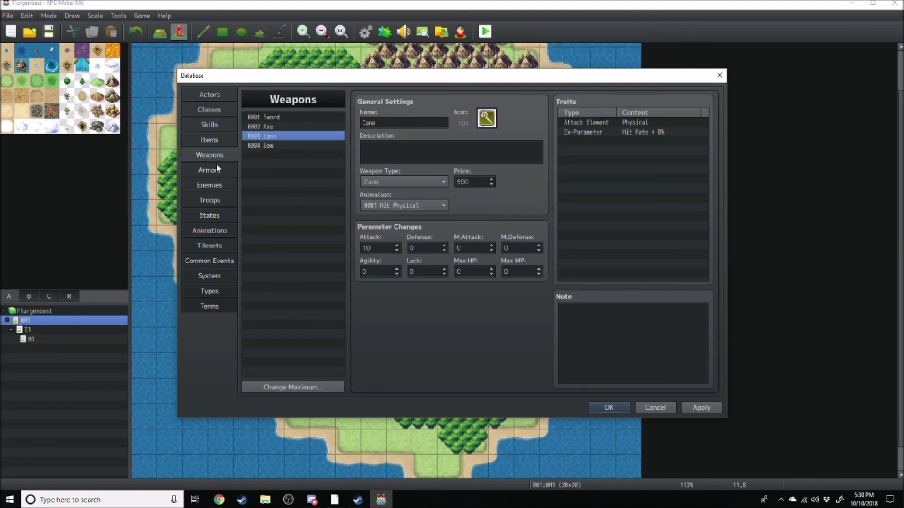
left_click(221, 113)
left_click(212, 96)
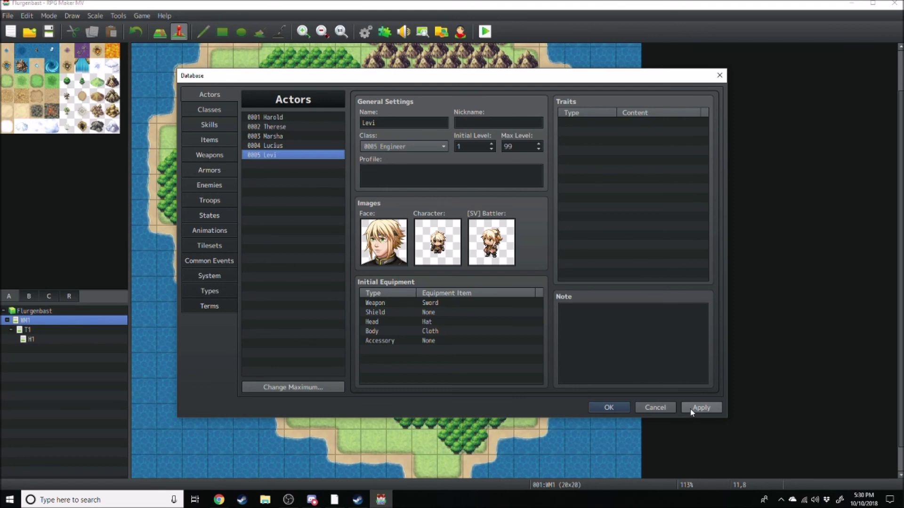
left_click(609, 408)
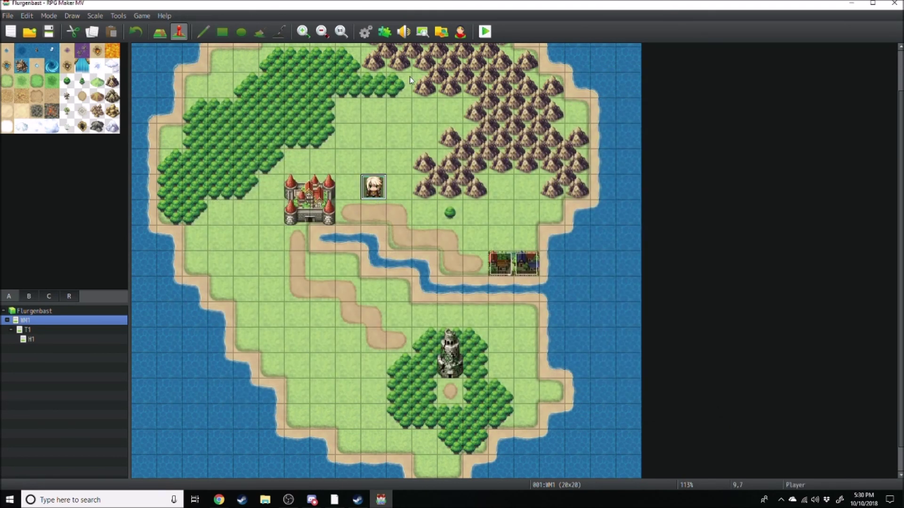
Confirm Levi as the starting party in System settings, close the Database, and start a playtest
left_click(366, 32)
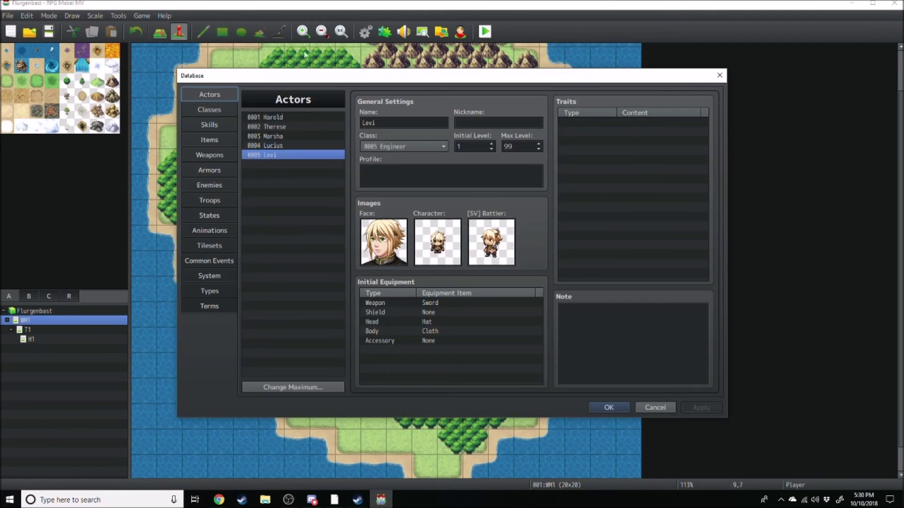
left_click(210, 277)
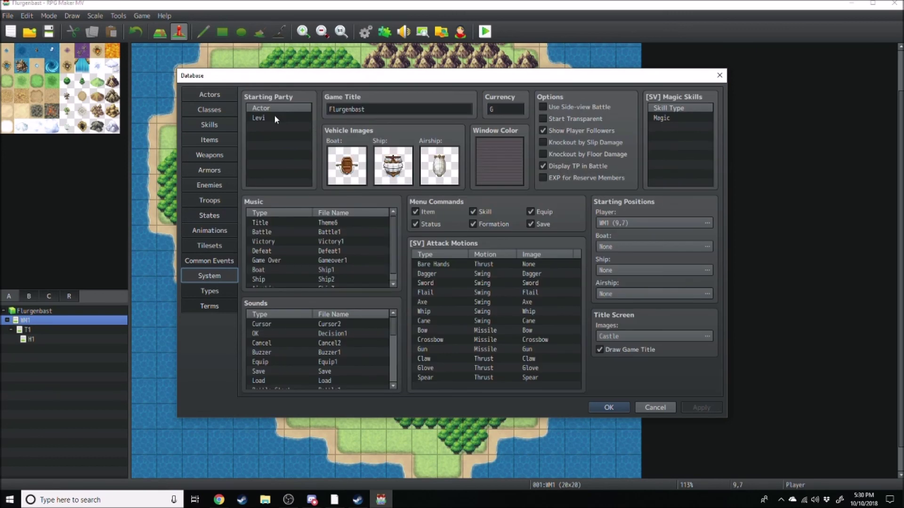
double_click(264, 126)
left_click(306, 151)
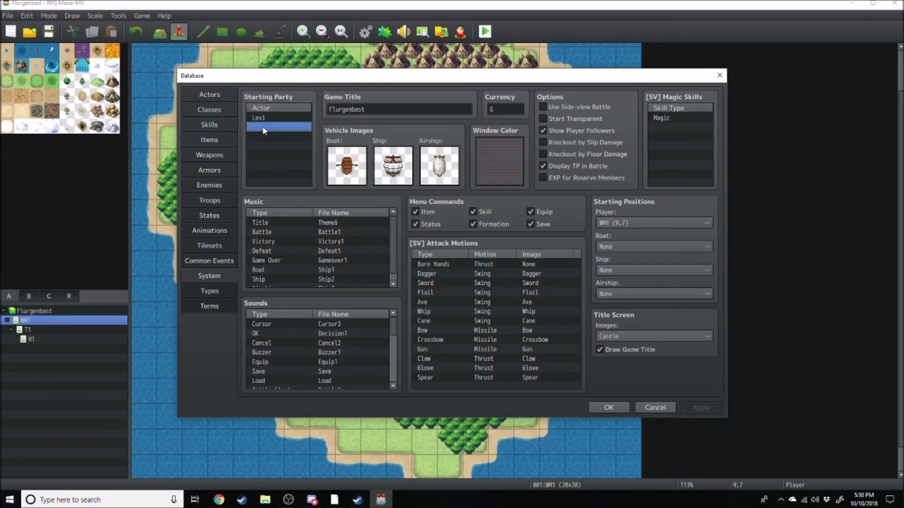
left_click(608, 407)
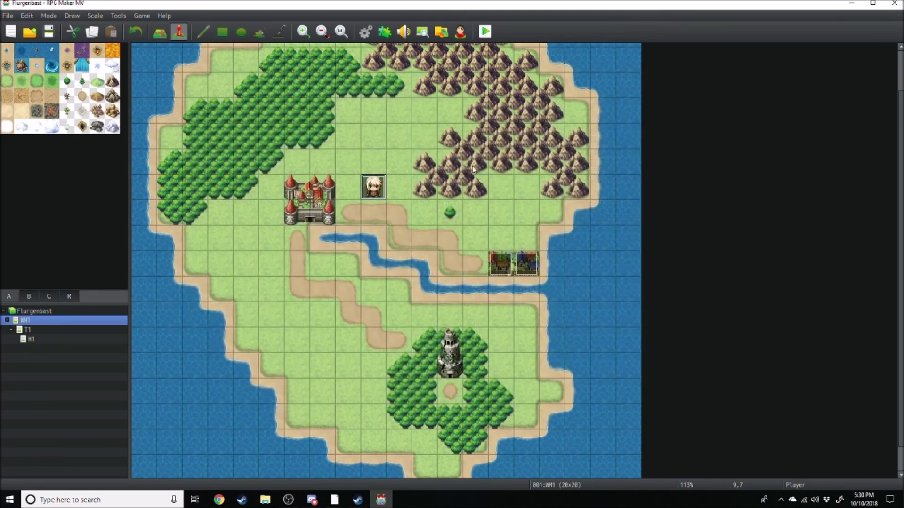
left_click(485, 32)
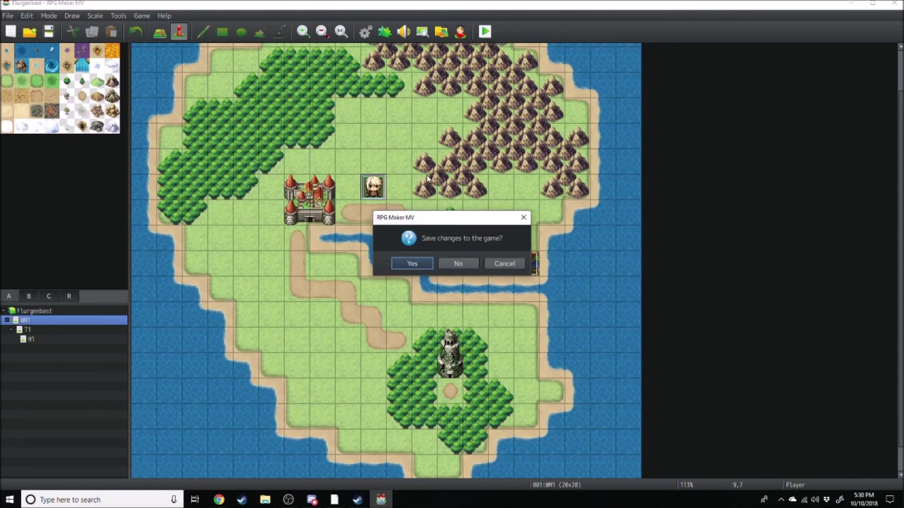
Save the game, walk Levi around the world map, and check his status in the menu
key("Return")
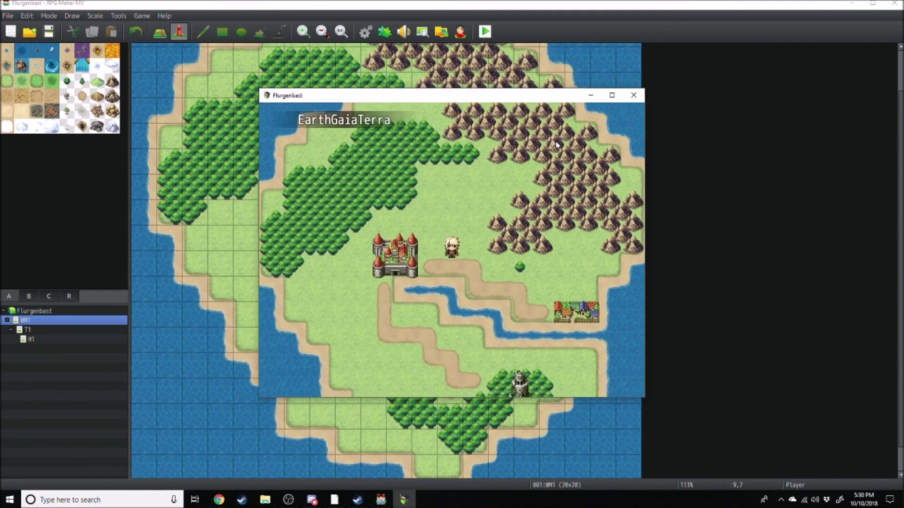
key("Right")
key("Right")
key("Down")
key("Left")
key("Left")
key("Up")
key("Up")
key("Right")
key("Right")
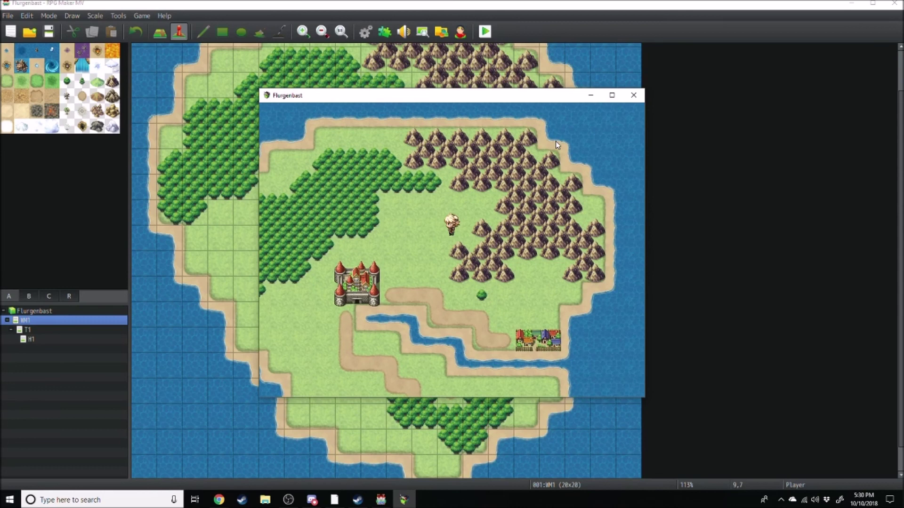
key("Left")
key("Down")
key("Down")
key("Left")
key("Right")
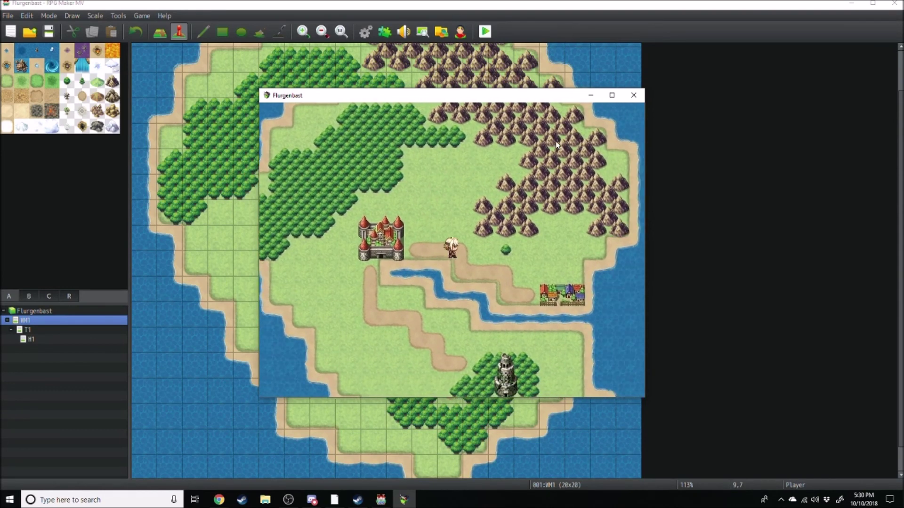
key("Escape")
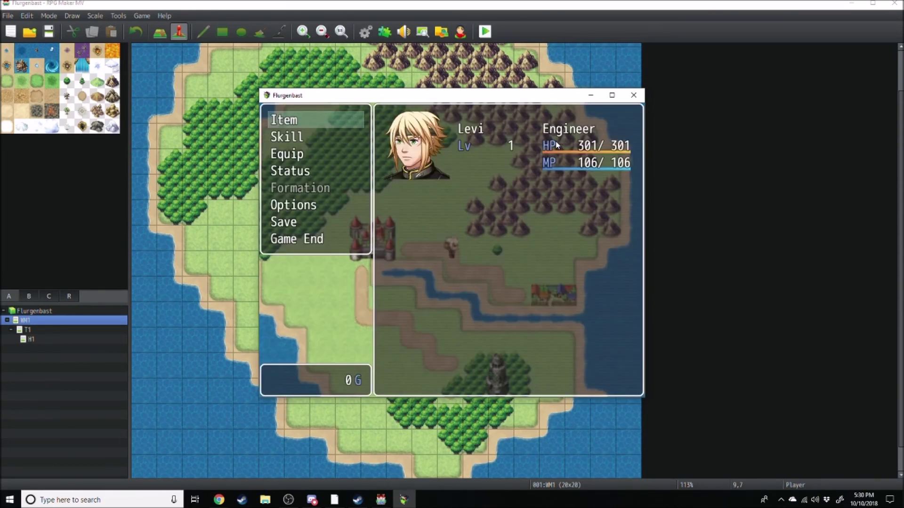
key("Escape")
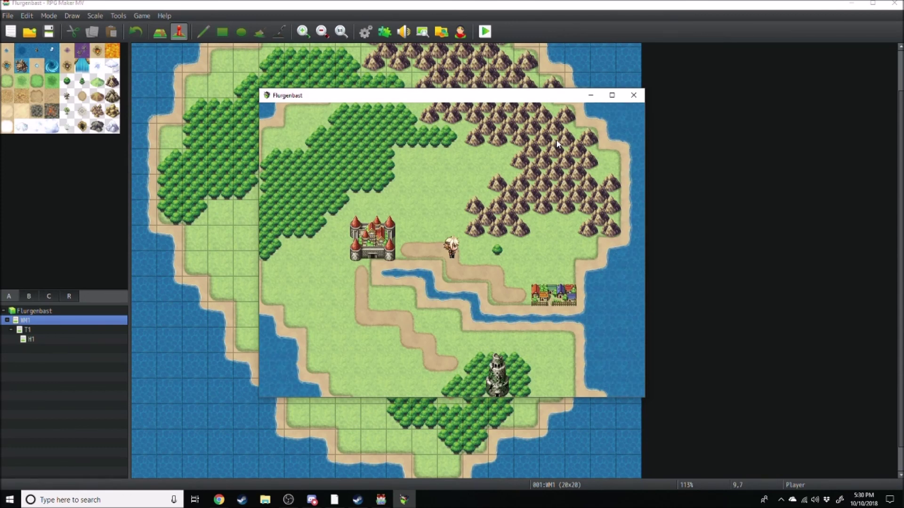
Keep walking Levi around the island map, finishing facing down
key("Down")
key("Left")
key("Up")
key("Down")
key("Up")
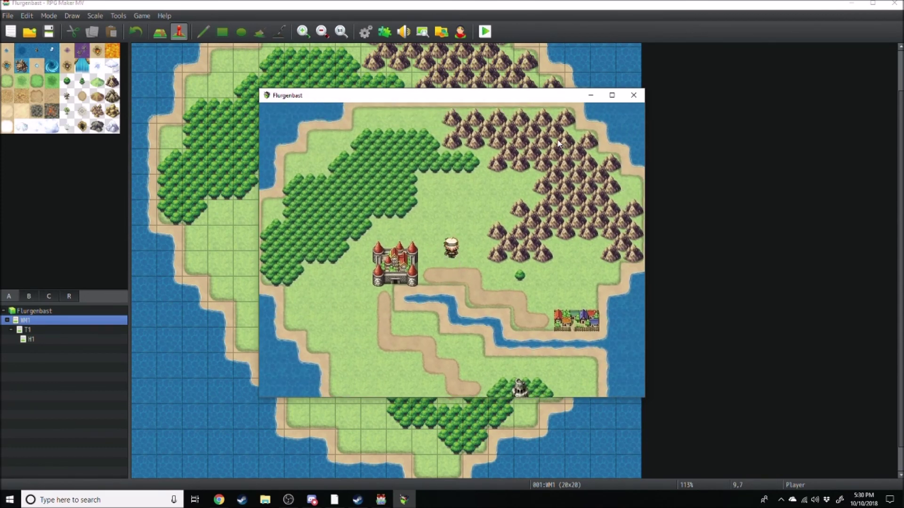
key("Left")
key("Right")
key("Down")
key("Up")
key("Down")
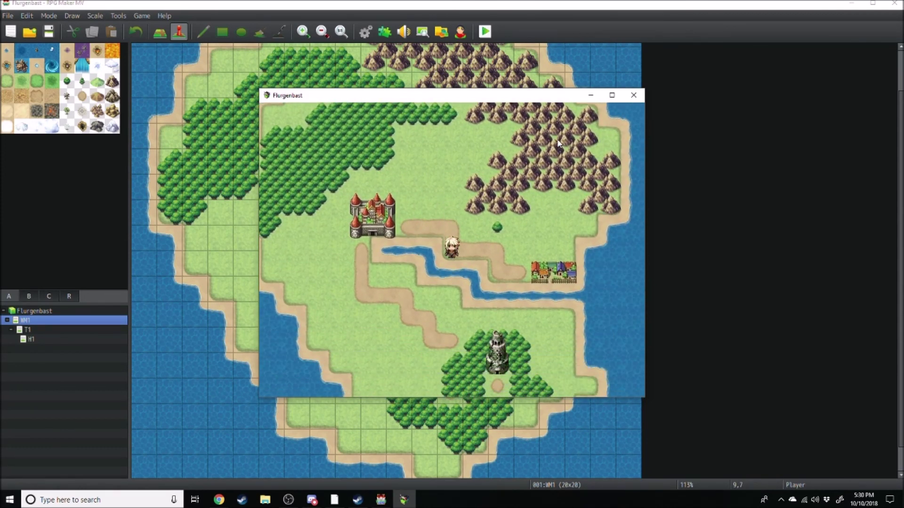